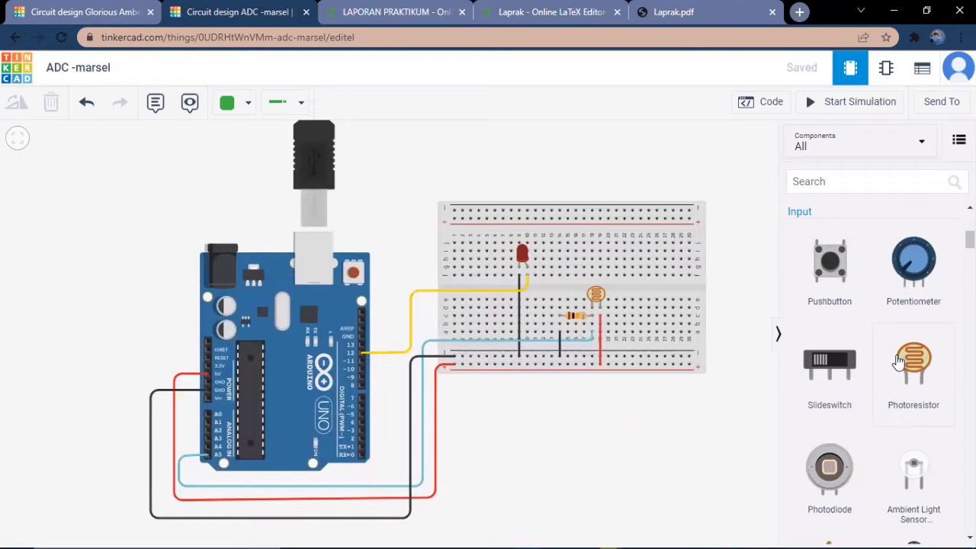
- Browse the full component library from the input parts through to the logic chips and back to the microcontrollers
{"action": "scroll", "coordinate": [901, 360], "scroll_direction": "down", "scroll_amount": 5}
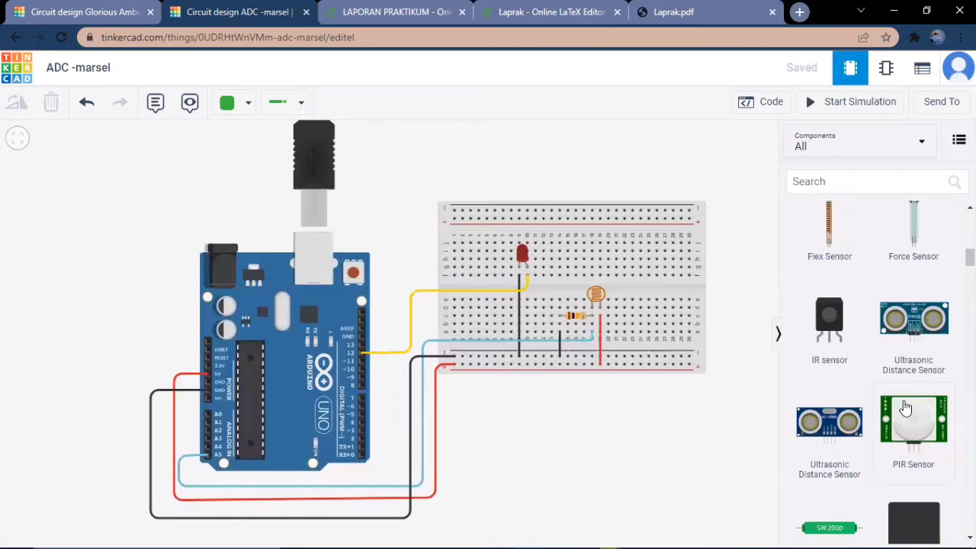
{"action": "scroll", "coordinate": [900, 407], "scroll_direction": "down", "scroll_amount": 3}
{"action": "scroll", "coordinate": [890, 406], "scroll_direction": "down", "scroll_amount": 2}
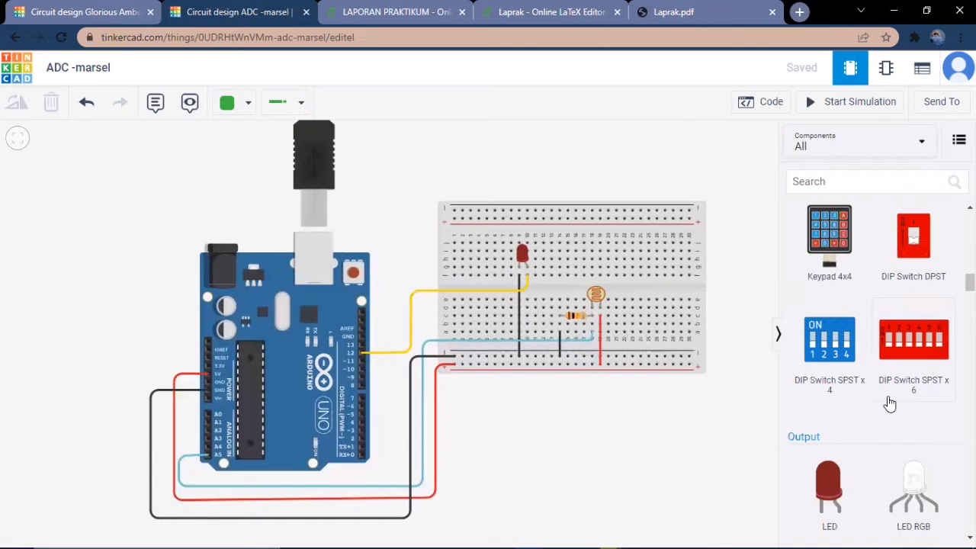
{"action": "scroll", "coordinate": [889, 398], "scroll_direction": "down", "scroll_amount": 3}
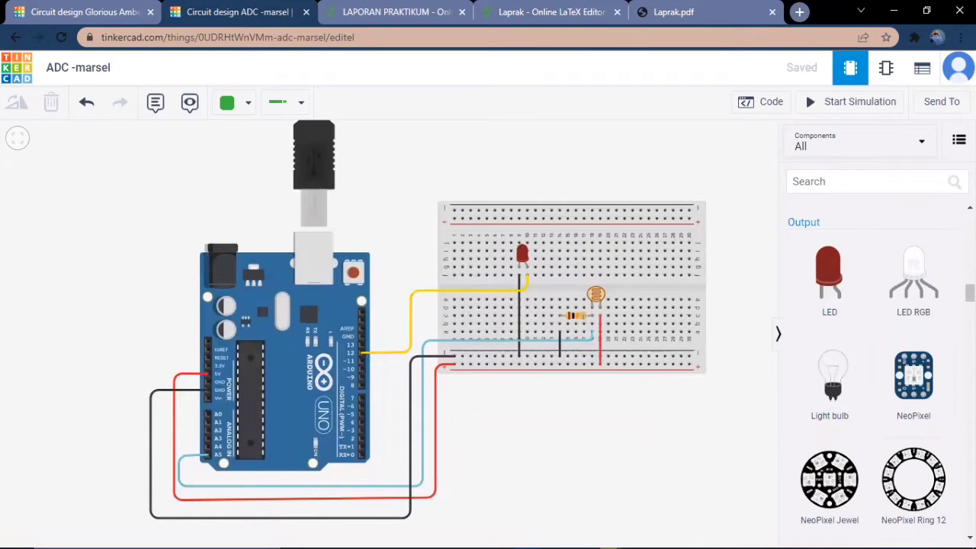
{"action": "scroll", "coordinate": [895, 394], "scroll_direction": "down", "scroll_amount": 4}
{"action": "scroll", "coordinate": [896, 394], "scroll_direction": "down", "scroll_amount": 7}
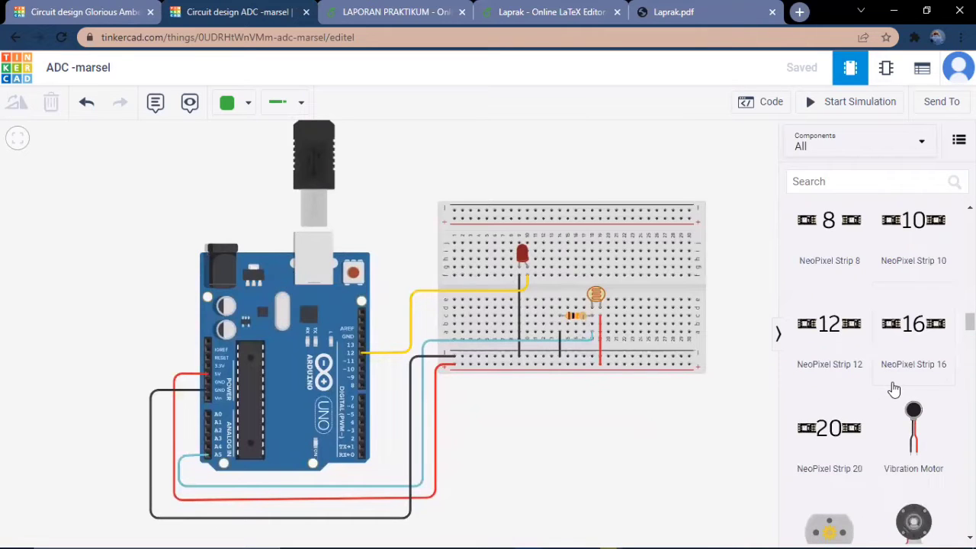
{"action": "scroll", "coordinate": [892, 387], "scroll_direction": "down", "scroll_amount": 8}
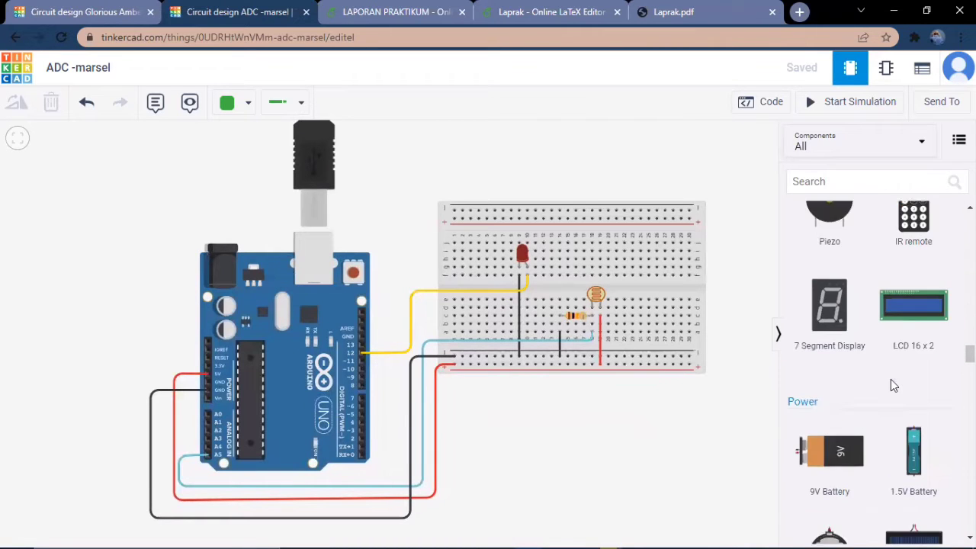
{"action": "scroll", "coordinate": [896, 385], "scroll_direction": "down", "scroll_amount": 2}
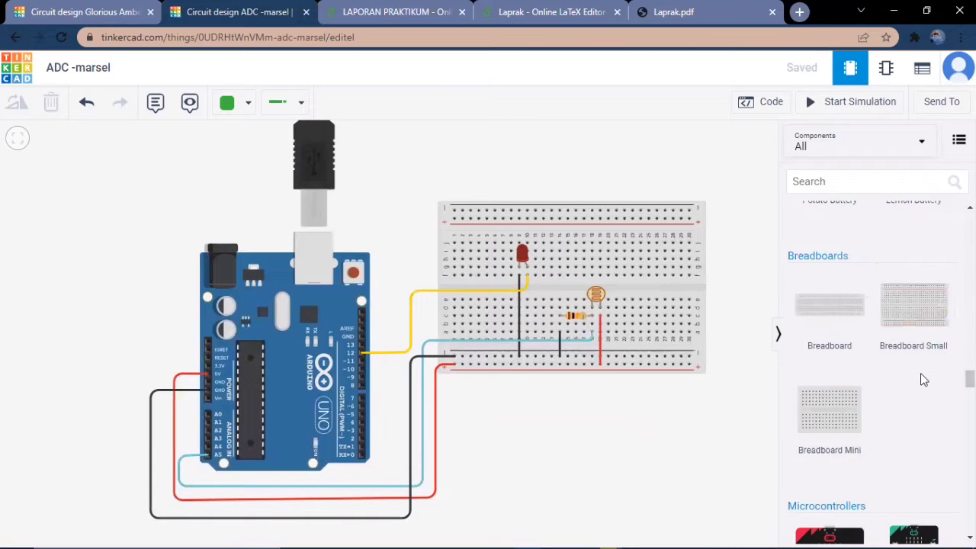
{"action": "scroll", "coordinate": [923, 379], "scroll_direction": "down", "scroll_amount": 10}
{"action": "scroll", "coordinate": [871, 378], "scroll_direction": "down", "scroll_amount": 5}
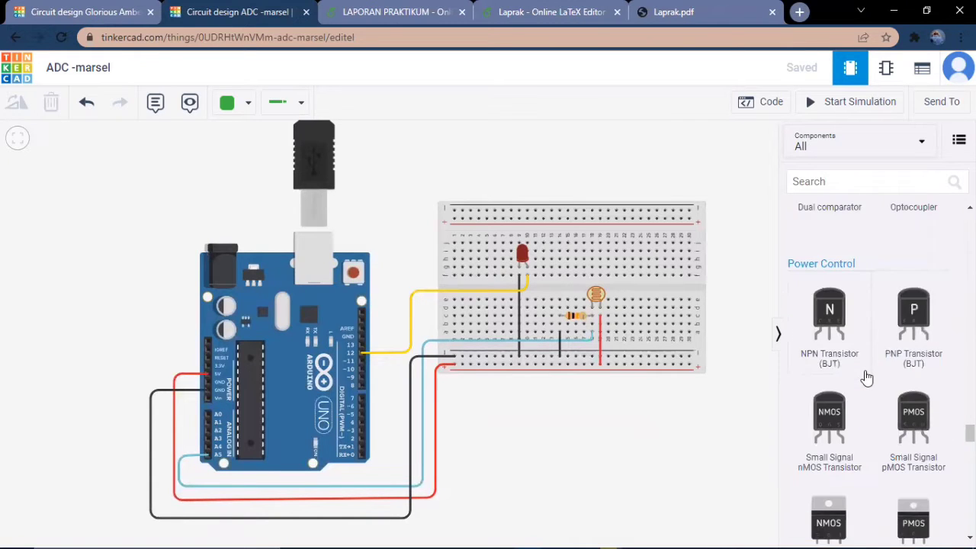
{"action": "scroll", "coordinate": [867, 377], "scroll_direction": "down", "scroll_amount": 5}
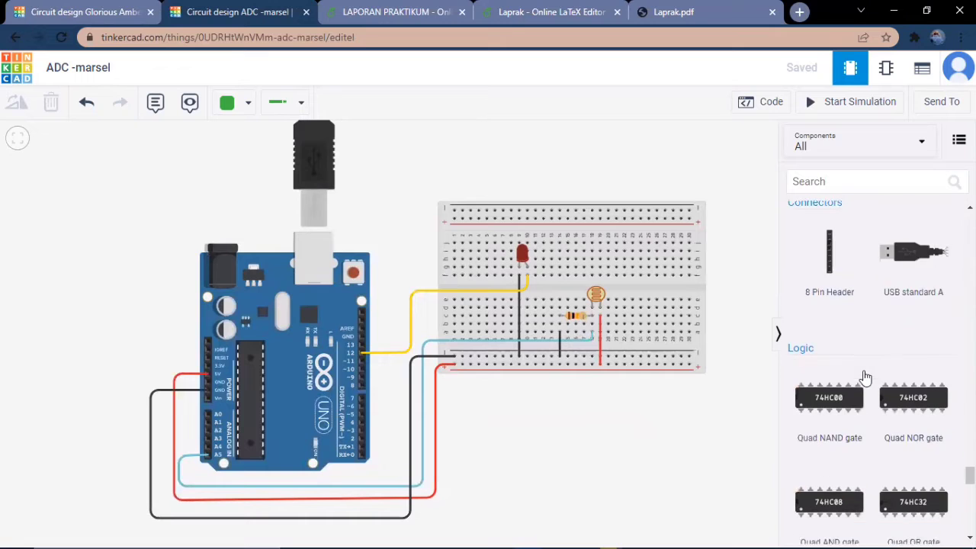
{"action": "scroll", "coordinate": [865, 378], "scroll_direction": "down", "scroll_amount": 6}
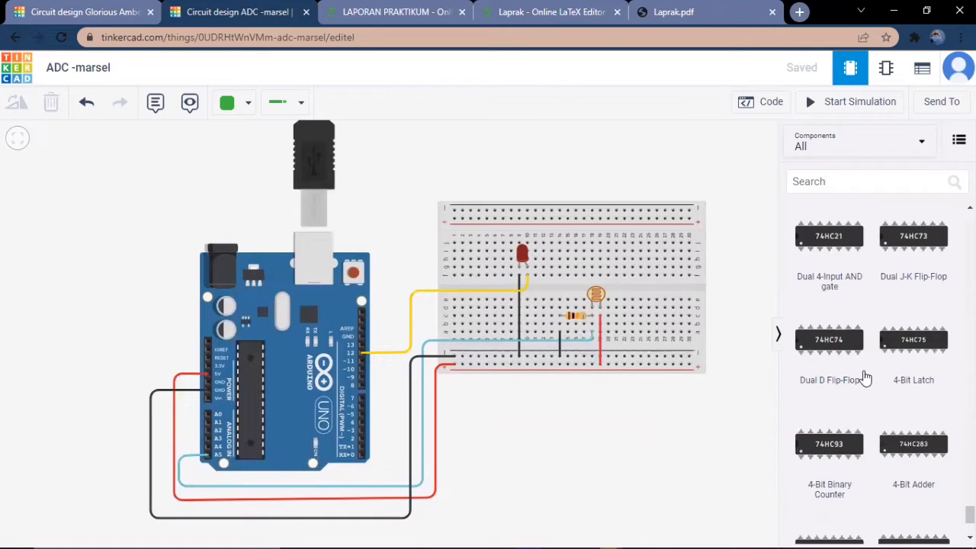
{"action": "scroll", "coordinate": [865, 377], "scroll_direction": "down", "scroll_amount": 2}
{"action": "scroll", "coordinate": [865, 377], "scroll_direction": "up", "scroll_amount": 5}
{"action": "scroll", "coordinate": [865, 377], "scroll_direction": "up", "scroll_amount": 7}
{"action": "scroll", "coordinate": [865, 378], "scroll_direction": "up", "scroll_amount": 7}
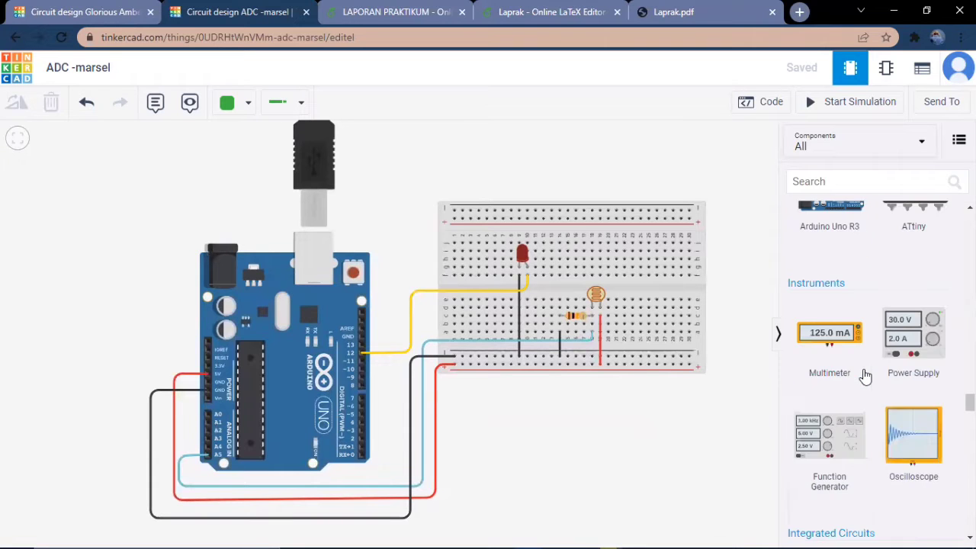
{"action": "scroll", "coordinate": [865, 376], "scroll_direction": "up", "scroll_amount": 4}
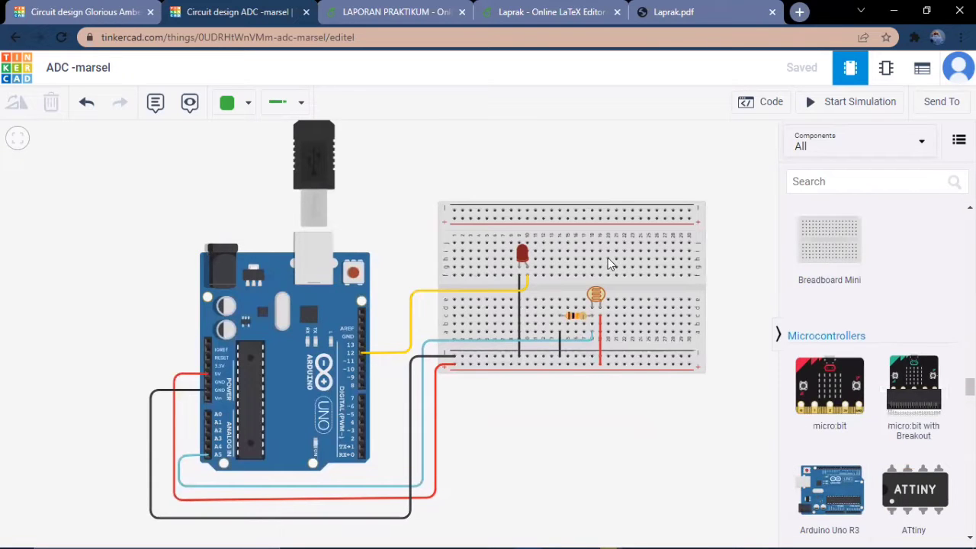
- Inspect the resistor's properties, the photoresistor's supply connection and its signal wire to Arduino pin A5
{"action": "left_click", "coordinate": [580, 319]}
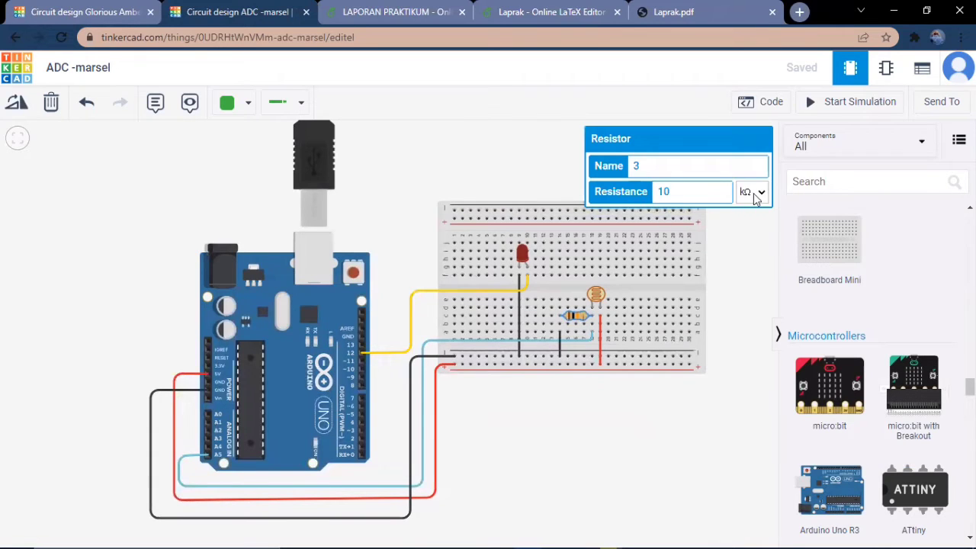
{"action": "left_click", "coordinate": [736, 282]}
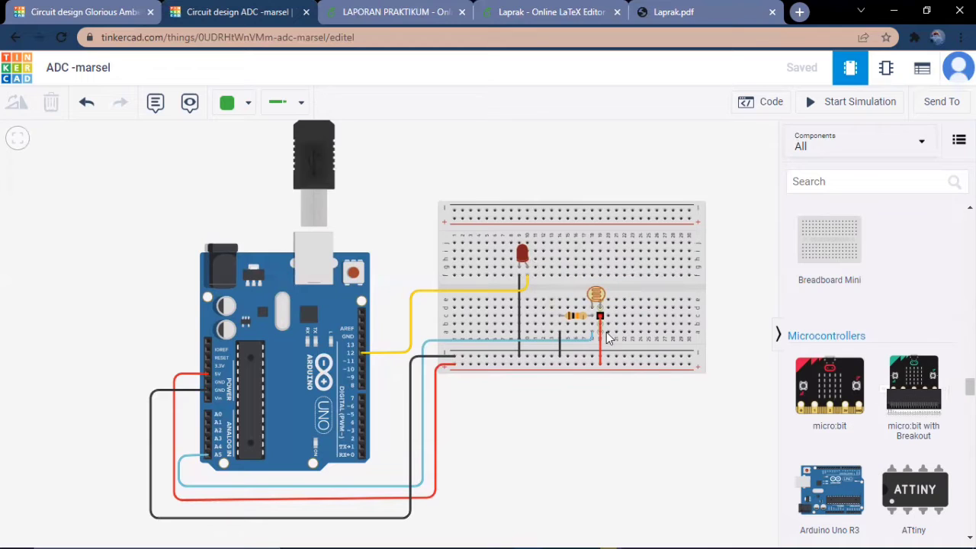
{"action": "left_click", "coordinate": [600, 365]}
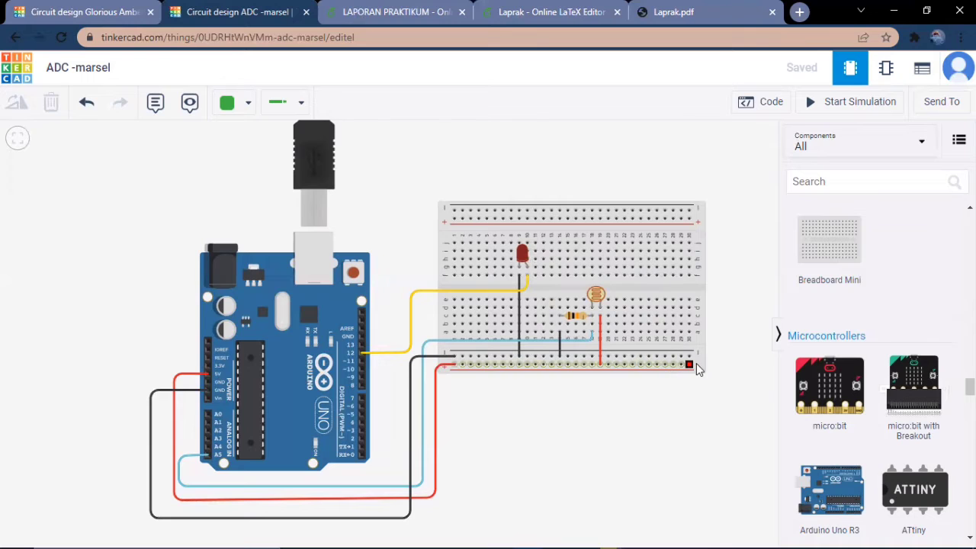
{"action": "left_click", "coordinate": [591, 324]}
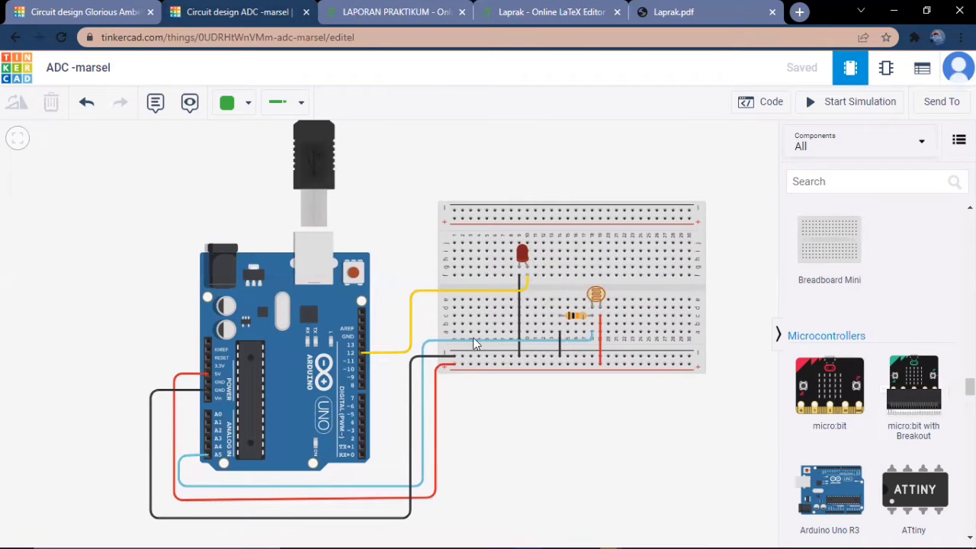
{"action": "left_click", "coordinate": [428, 340]}
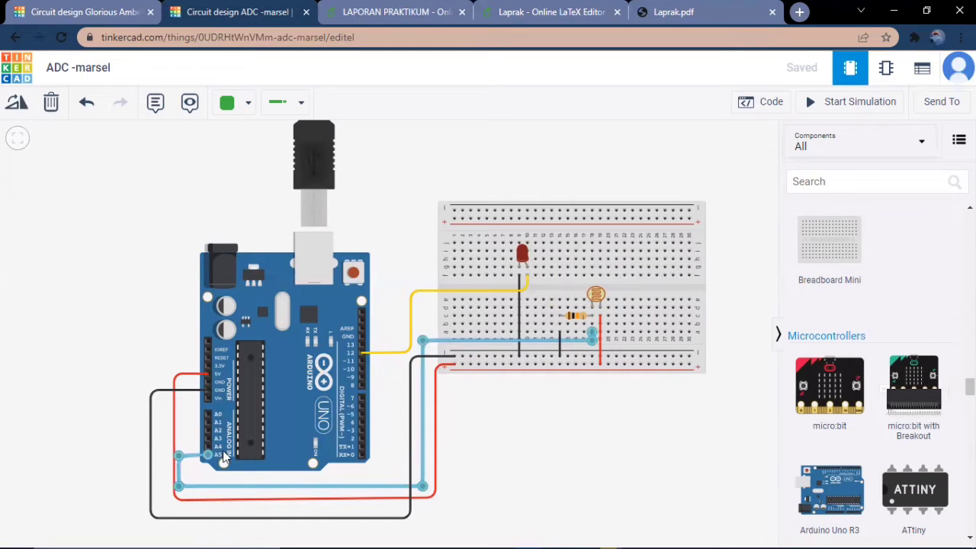
{"action": "scroll", "coordinate": [301, 415], "scroll_direction": "up", "scroll_amount": 4}
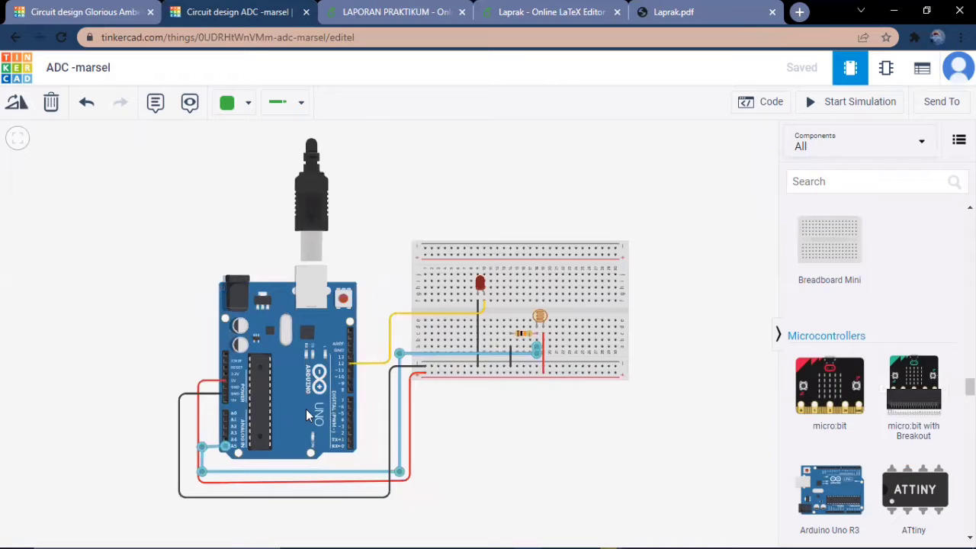
{"action": "left_click_drag", "start_coordinate": [287, 421], "coordinate": [319, 356]}
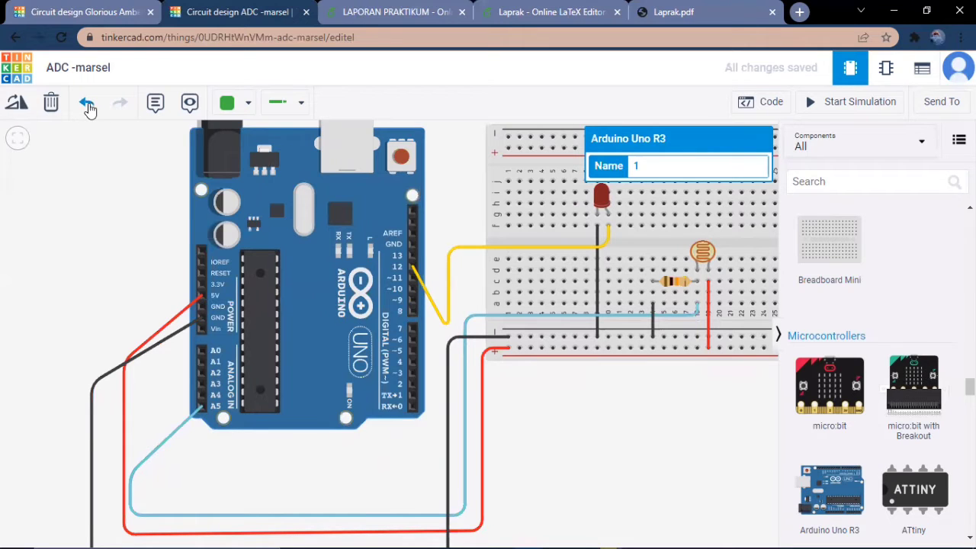
{"action": "left_click", "coordinate": [88, 104]}
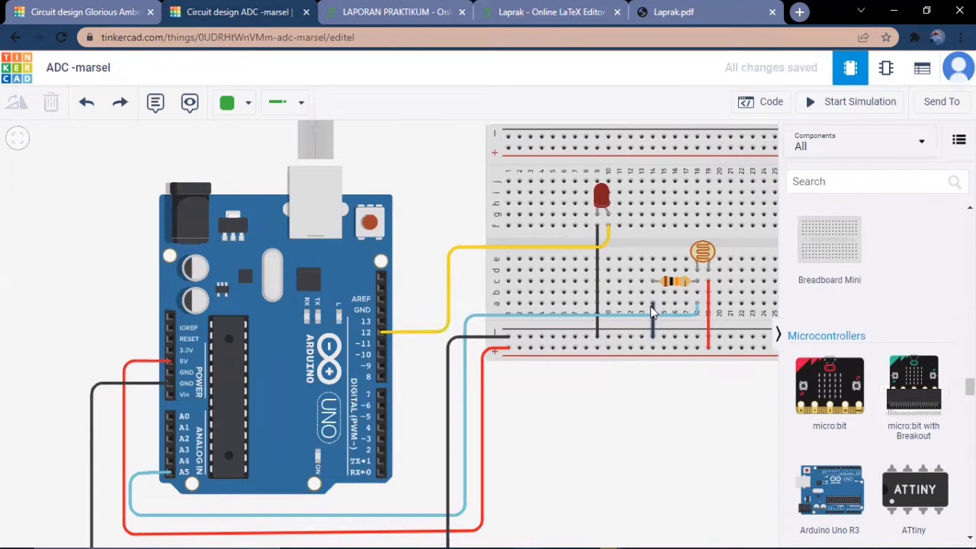
- Examine the black ground wires of the resistor and the LED on the breadboard
{"action": "left_click", "coordinate": [651, 308]}
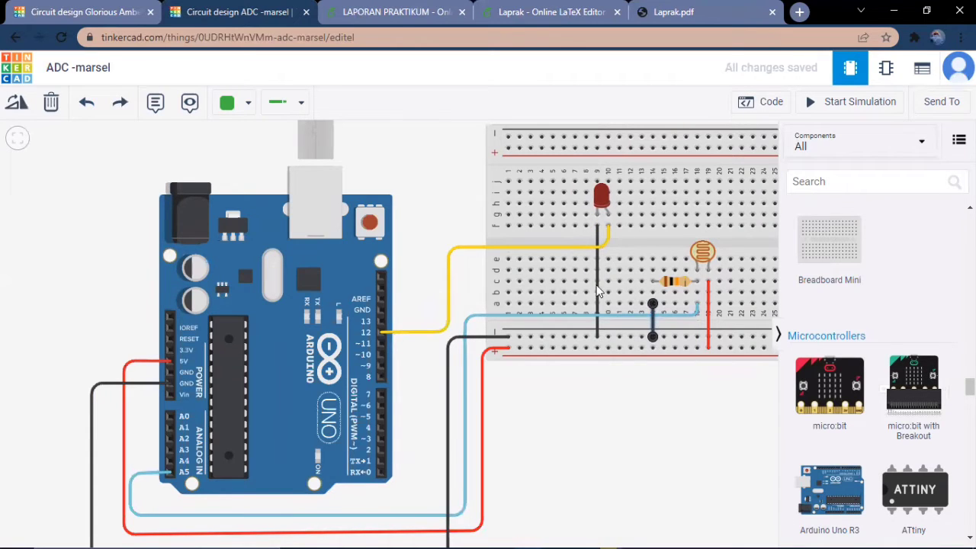
{"action": "left_click_drag", "start_coordinate": [597, 239], "coordinate": [600, 217]}
{"action": "left_click_drag", "start_coordinate": [634, 483], "coordinate": [577, 455]}
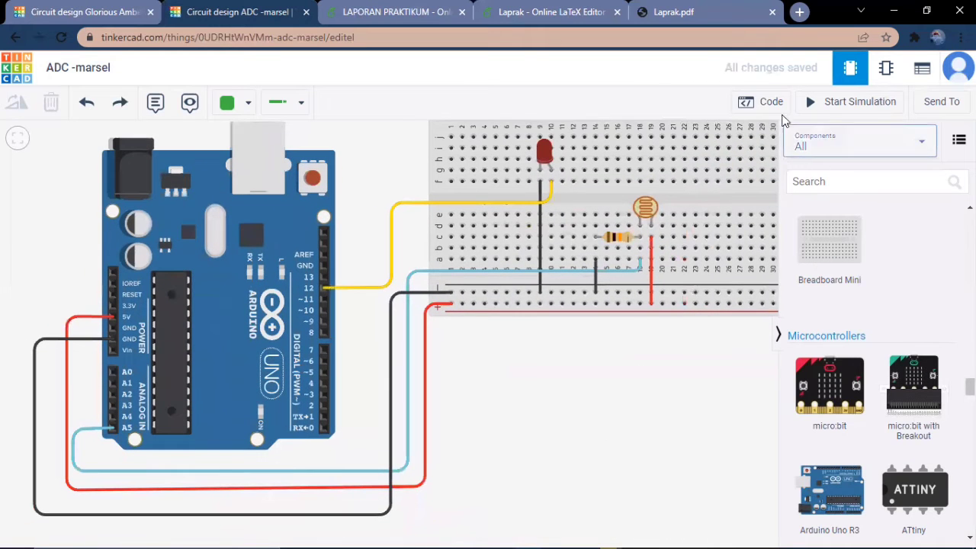
- Open the Arduino Uno's text code to review the LDR program beside the circuit
{"action": "left_click", "coordinate": [768, 105]}
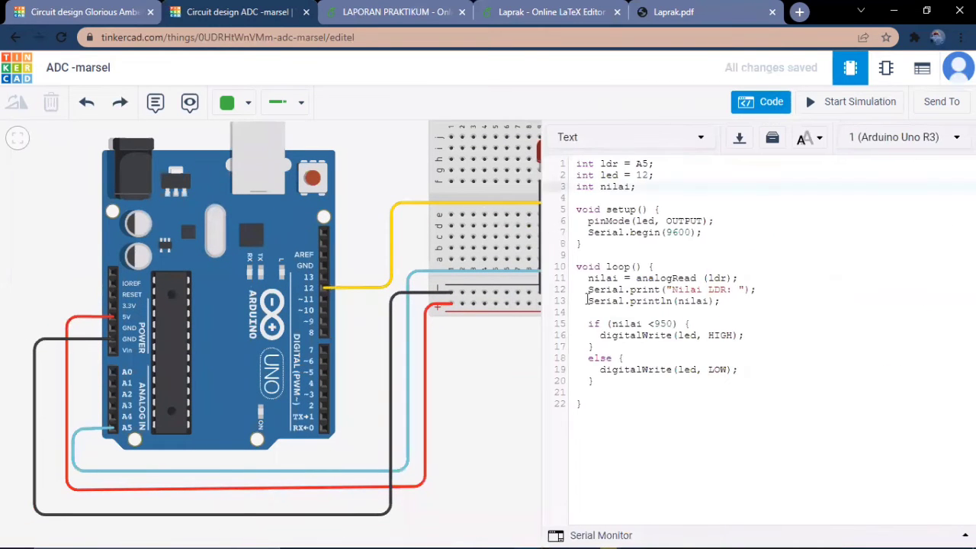
{"action": "scroll", "coordinate": [369, 338], "scroll_direction": "up", "scroll_amount": 2}
{"action": "scroll", "coordinate": [366, 333], "scroll_direction": "down", "scroll_amount": 4}
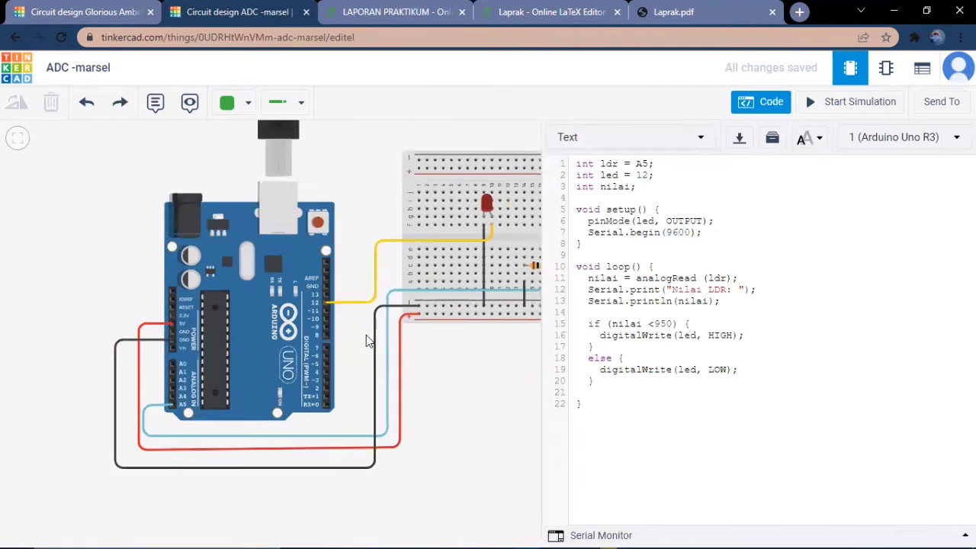
{"action": "left_click_drag", "start_coordinate": [405, 400], "coordinate": [331, 395]}
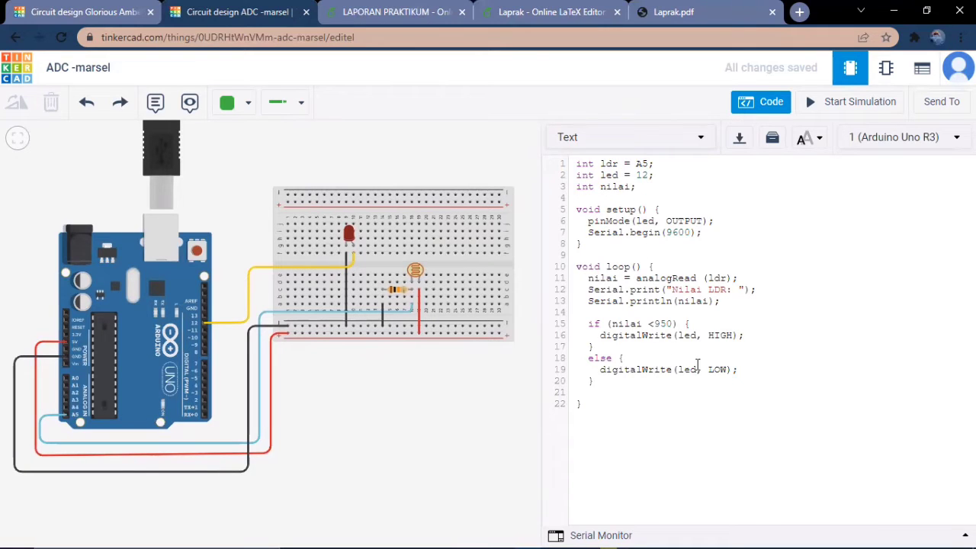
- Start the simulation and set the photoresistor to a low light level
{"action": "left_click", "coordinate": [844, 105]}
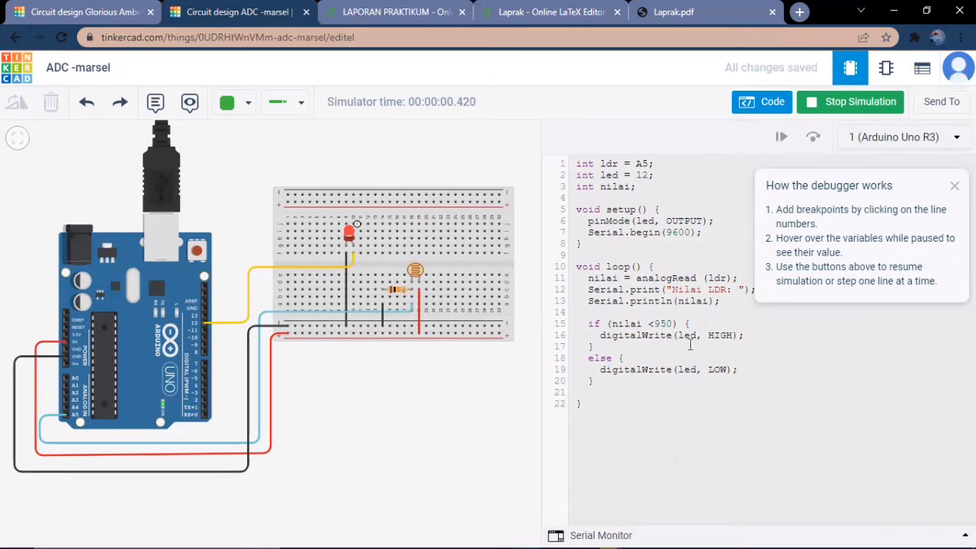
{"action": "left_click", "coordinate": [410, 264]}
{"action": "left_click_drag", "start_coordinate": [396, 254], "coordinate": [403, 254]}
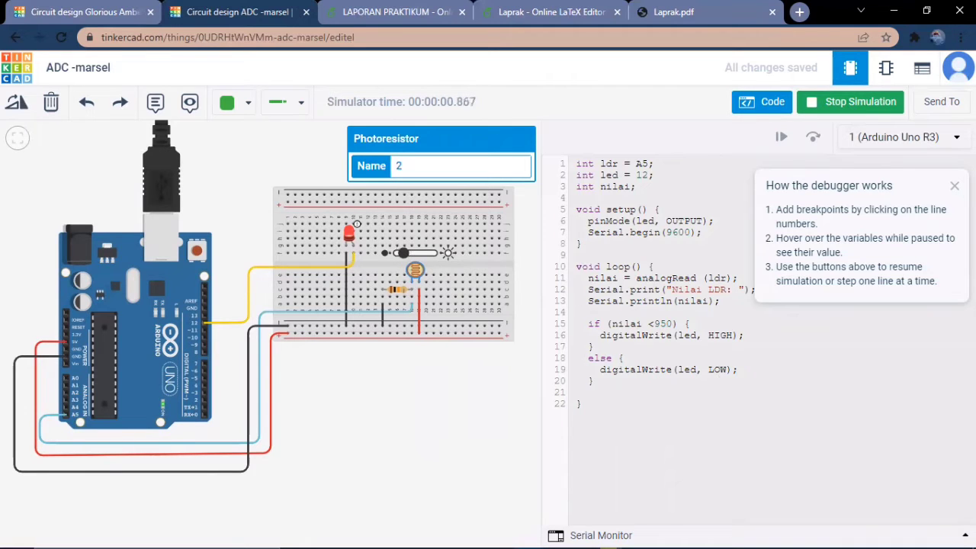
- Open the Serial Monitor and vary the photoresistor's light level between bright and dim to test the LED
{"action": "left_click", "coordinate": [810, 535]}
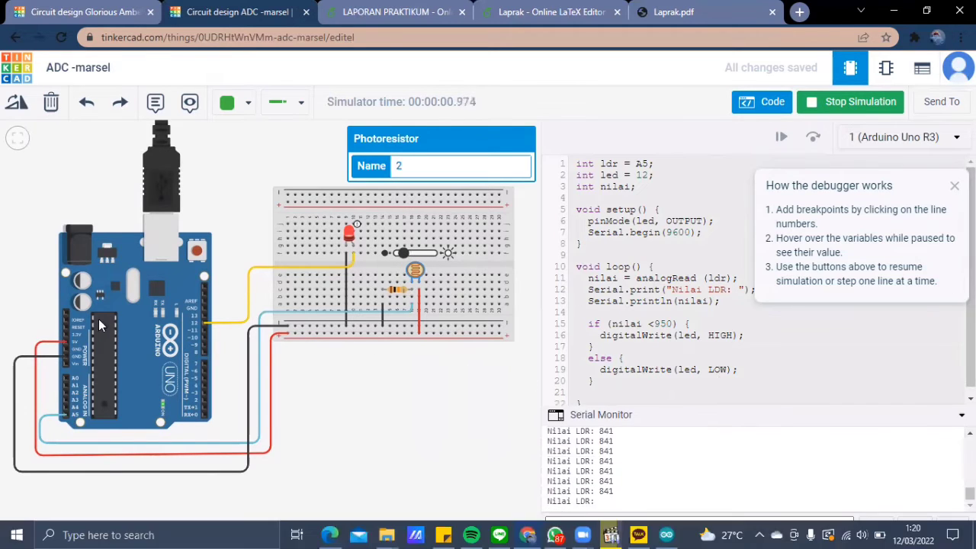
{"action": "left_click_drag", "start_coordinate": [405, 254], "coordinate": [417, 253]}
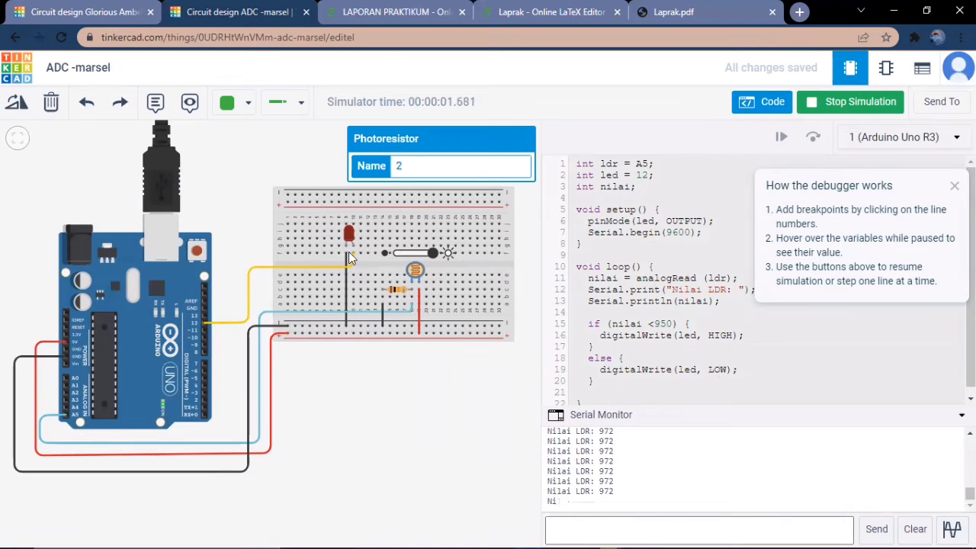
{"action": "left_click_drag", "start_coordinate": [430, 254], "coordinate": [408, 254]}
{"action": "left_click", "coordinate": [407, 253]}
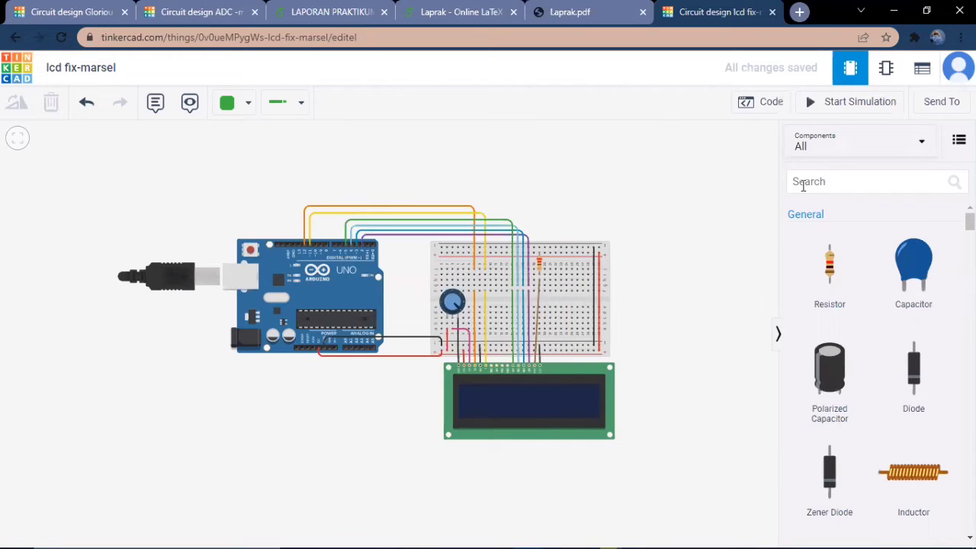
- In the lcd fix-marsel design, search the component library for "lcd"
{"action": "left_click", "coordinate": [803, 185]}
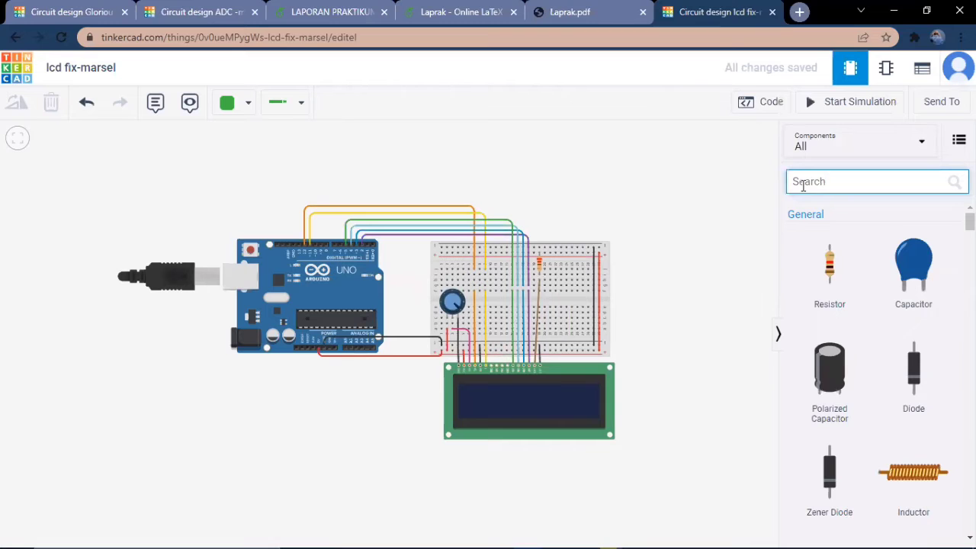
{"action": "type", "text": "lcd"}
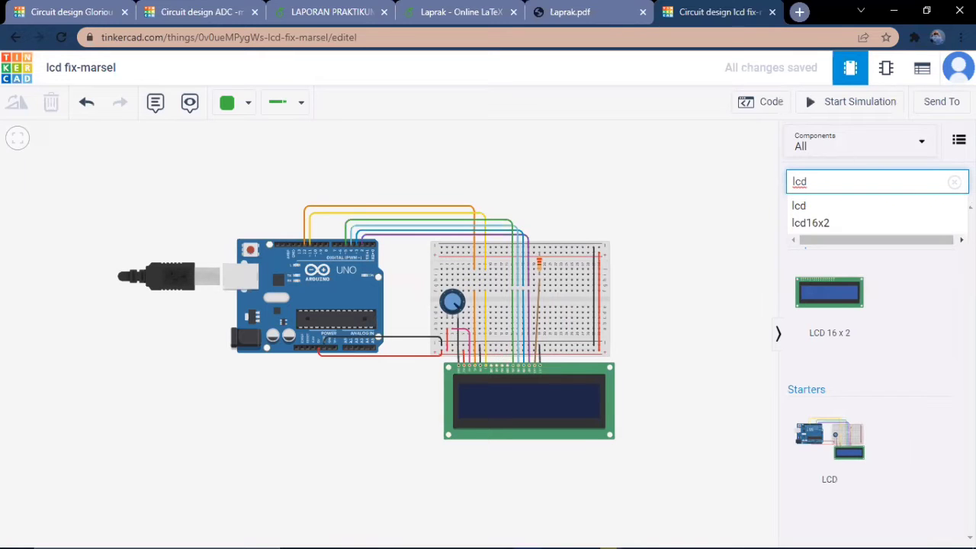
{"action": "left_click", "coordinate": [688, 92]}
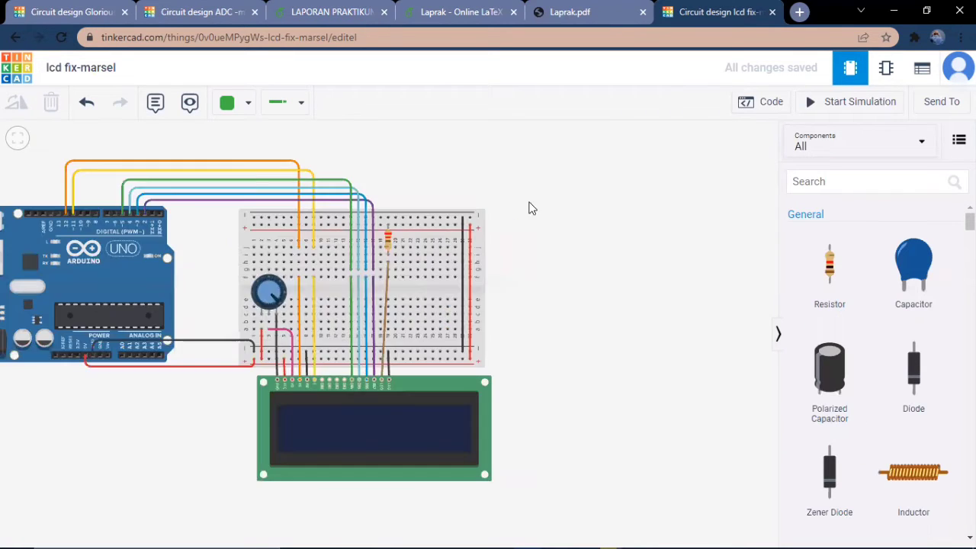
- Select the LCD 16 x 2 below the breadboard to show its properties
{"action": "scroll", "coordinate": [529, 203], "scroll_direction": "up", "scroll_amount": 1}
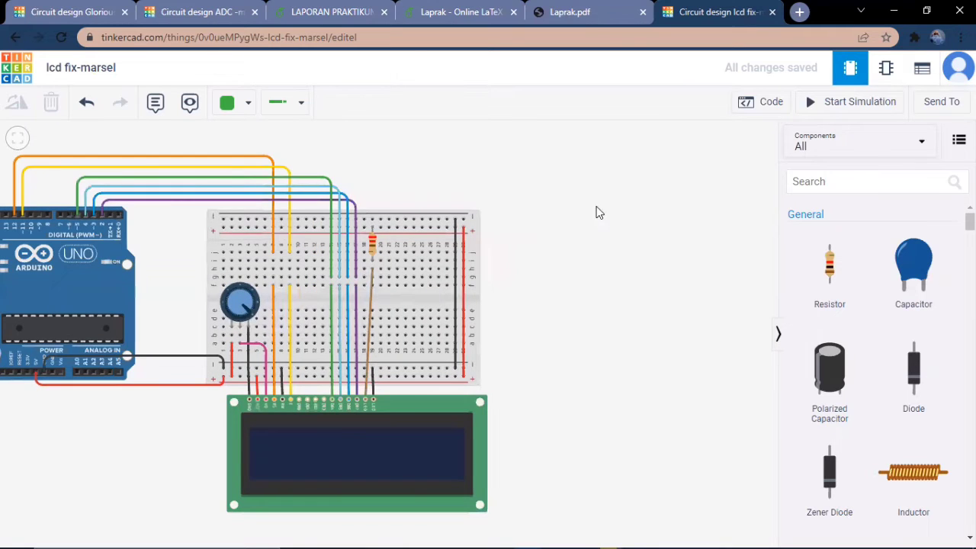
{"action": "left_click_drag", "start_coordinate": [568, 188], "coordinate": [654, 176]}
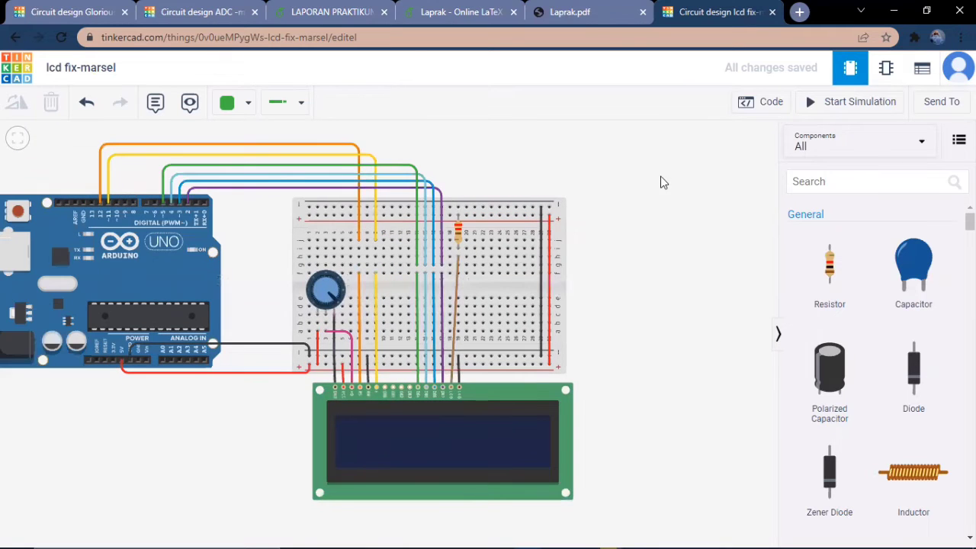
{"action": "left_click_drag", "start_coordinate": [450, 439], "coordinate": [494, 426]}
{"action": "left_click", "coordinate": [495, 428]}
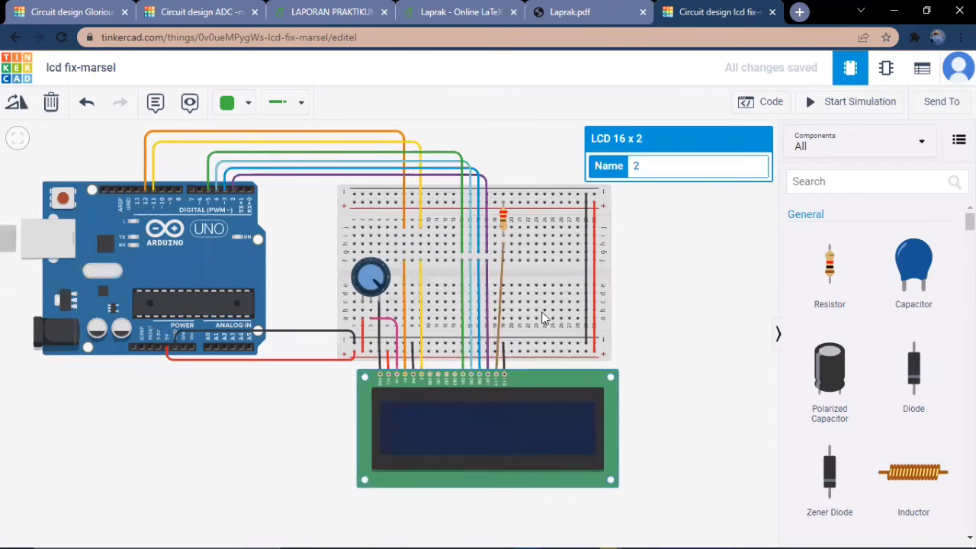
- Inspect the breadboard's red power wire, the resistor, the potentiometer and the Arduino Uno by selecting each one in turn
{"action": "left_click", "coordinate": [594, 232]}
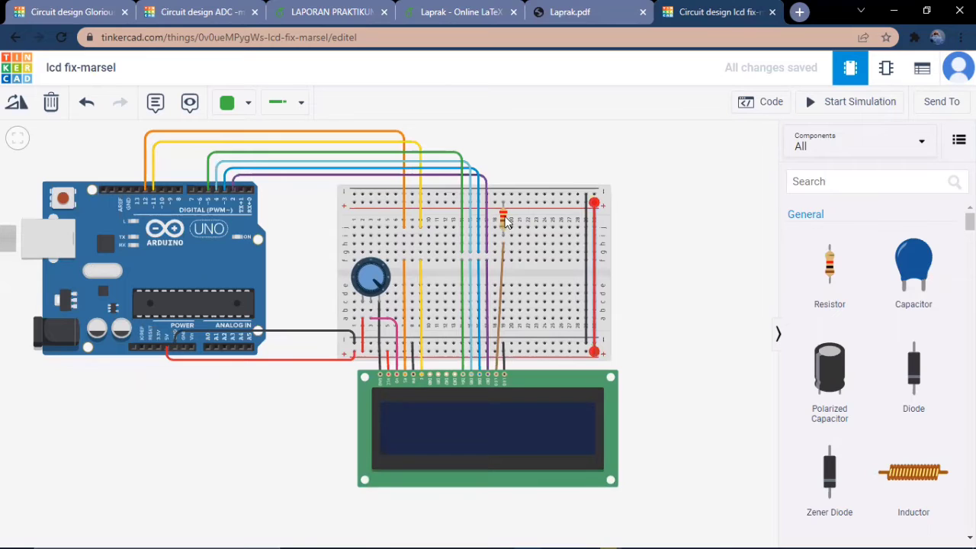
{"action": "left_click", "coordinate": [505, 222]}
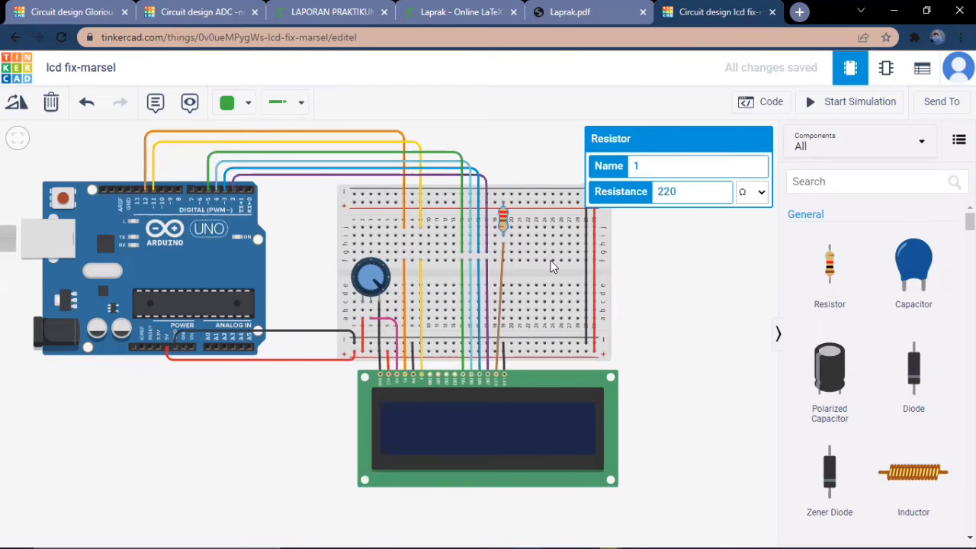
{"action": "left_click", "coordinate": [494, 285]}
{"action": "key", "text": "Escape"}
{"action": "left_click", "coordinate": [369, 286]}
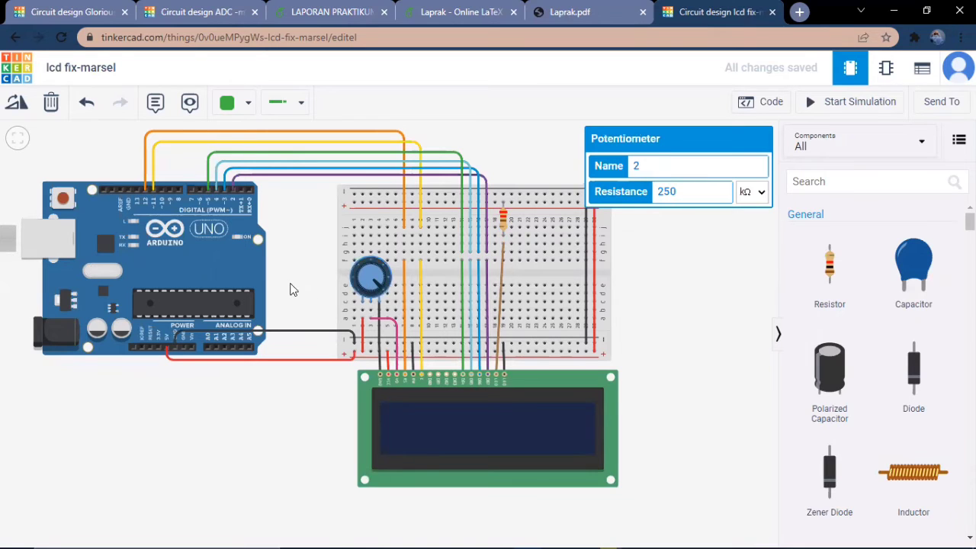
{"action": "left_click", "coordinate": [282, 280]}
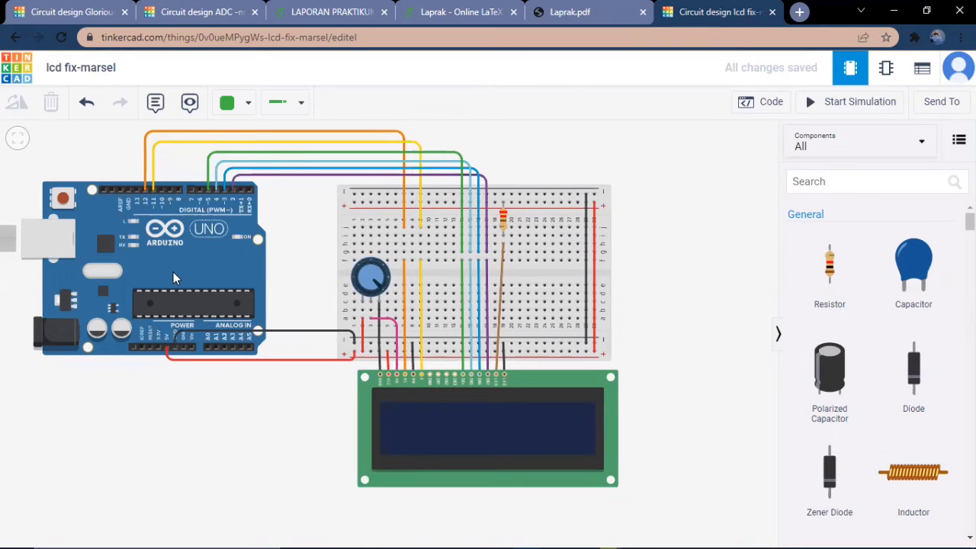
{"action": "left_click", "coordinate": [174, 278]}
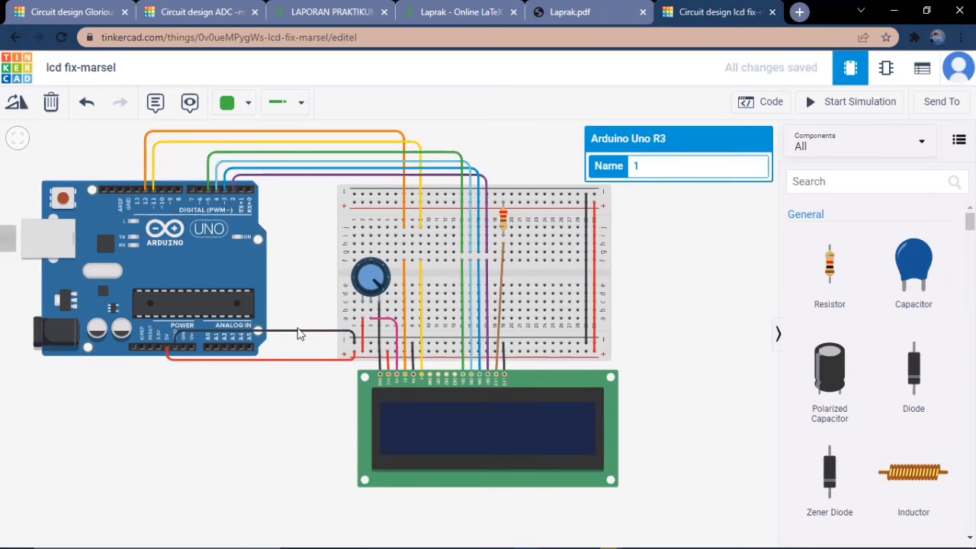
- Examine the wiring from the LCD's labelled pins across the breadboard to the Arduino's power and digital pins
{"action": "left_click", "coordinate": [353, 341]}
{"action": "scroll", "coordinate": [442, 379], "scroll_direction": "down", "scroll_amount": 1}
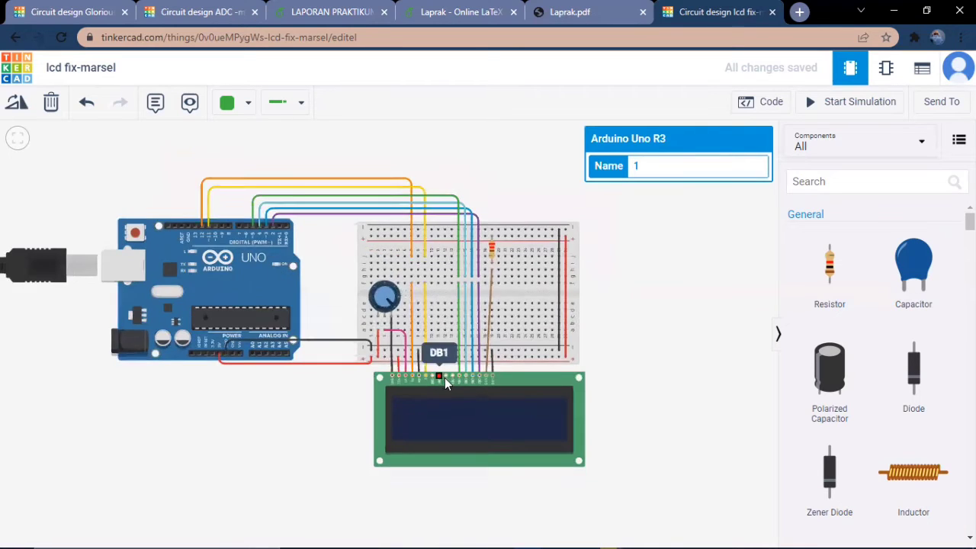
{"action": "scroll", "coordinate": [444, 377], "scroll_direction": "up", "scroll_amount": 5}
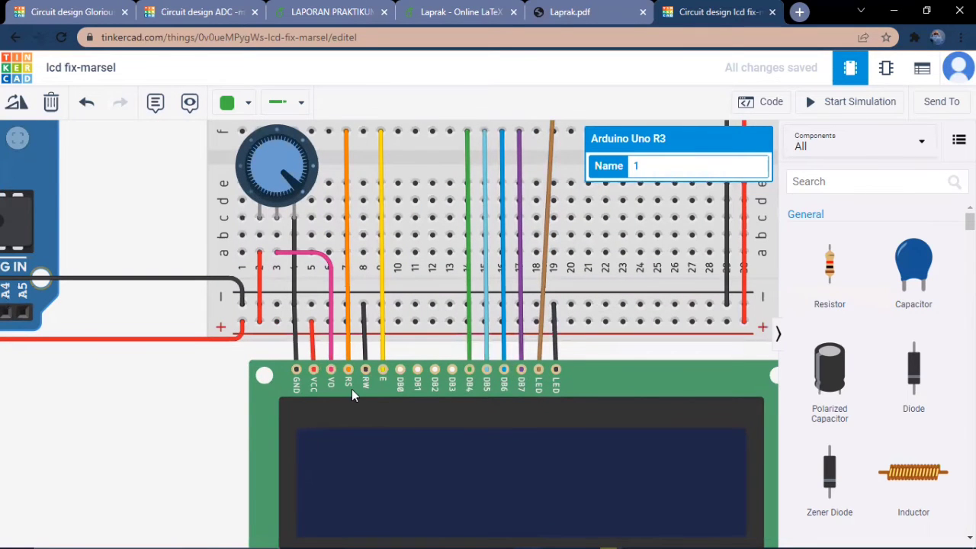
{"action": "scroll", "coordinate": [352, 389], "scroll_direction": "up", "scroll_amount": 4}
{"action": "scroll", "coordinate": [263, 410], "scroll_direction": "down", "scroll_amount": 4}
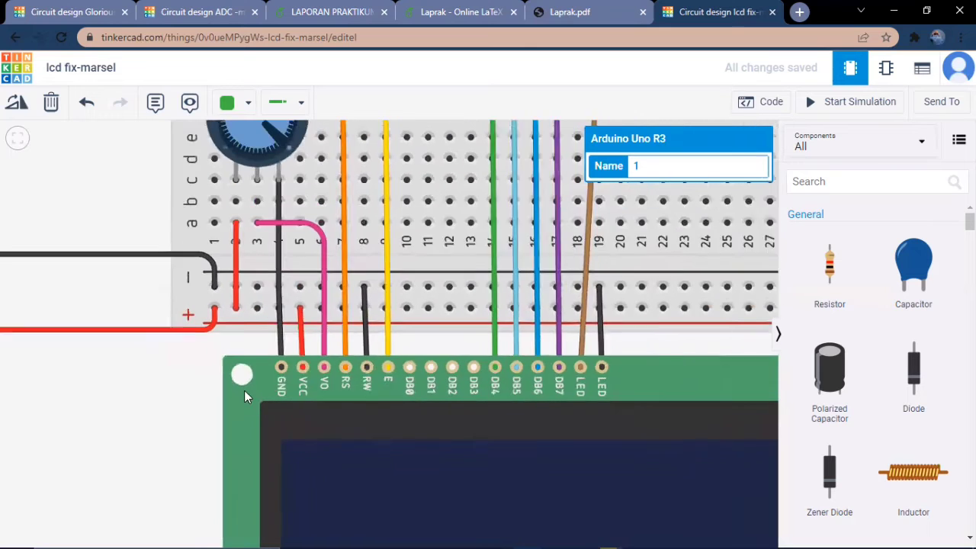
{"action": "left_click_drag", "start_coordinate": [152, 189], "coordinate": [399, 370]}
{"action": "left_click", "coordinate": [262, 238]}
{"action": "mouse_move", "coordinate": [343, 256]}
{"action": "left_mouse_down"}
{"action": "mouse_move", "coordinate": [320, 150]}
{"action": "mouse_move", "coordinate": [362, 284]}
{"action": "mouse_move", "coordinate": [319, 207]}
{"action": "mouse_move", "coordinate": [348, 260]}
{"action": "left_mouse_up"}
{"action": "left_click", "coordinate": [256, 228]}
{"action": "left_click", "coordinate": [778, 335]}
{"action": "left_click_drag", "start_coordinate": [377, 298], "coordinate": [416, 364]}
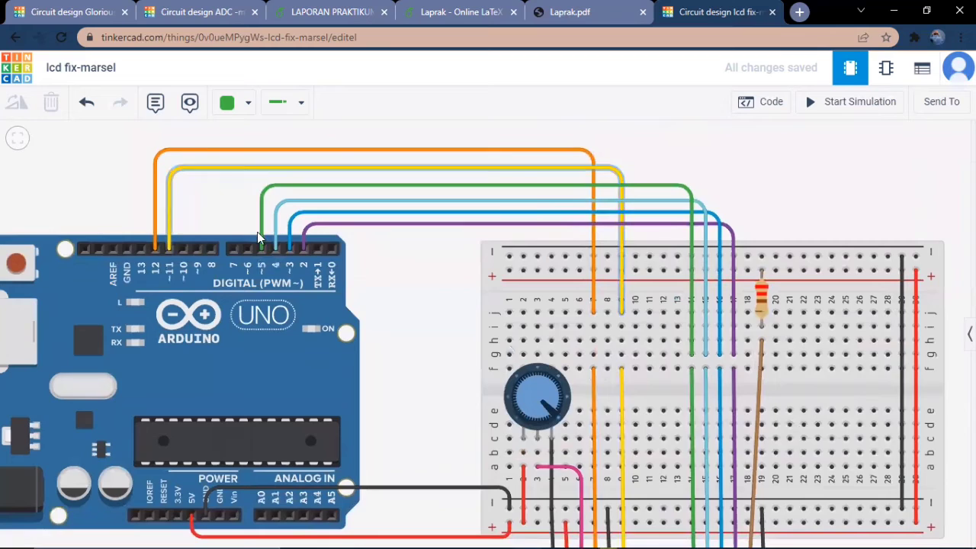
{"action": "scroll", "coordinate": [356, 229], "scroll_direction": "down", "scroll_amount": 5}
{"action": "left_click_drag", "start_coordinate": [756, 222], "coordinate": [610, 216]}
- Show the Arduino sketch, read through its pin comments, setup and loop code, and run the simulation
{"action": "left_click", "coordinate": [744, 103]}
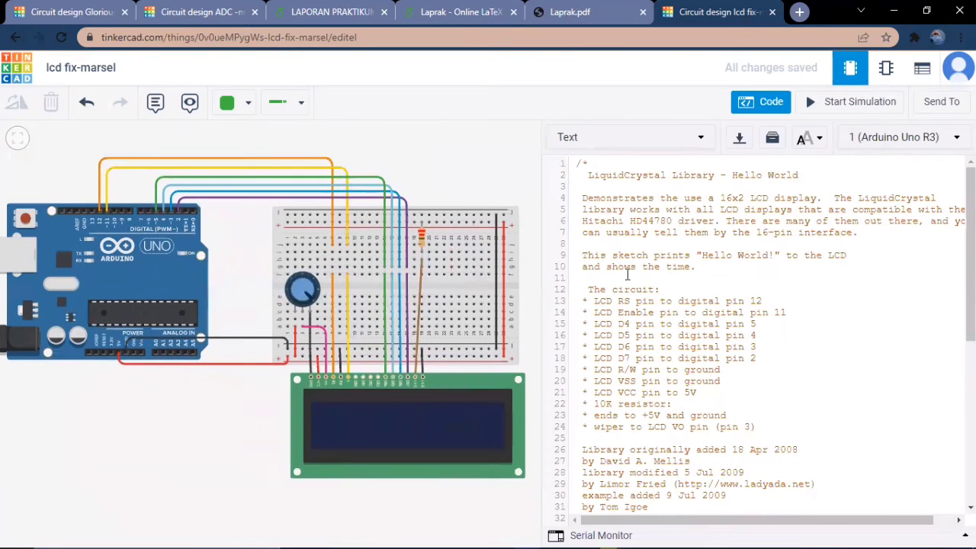
{"action": "scroll", "coordinate": [626, 276], "scroll_direction": "down", "scroll_amount": 5}
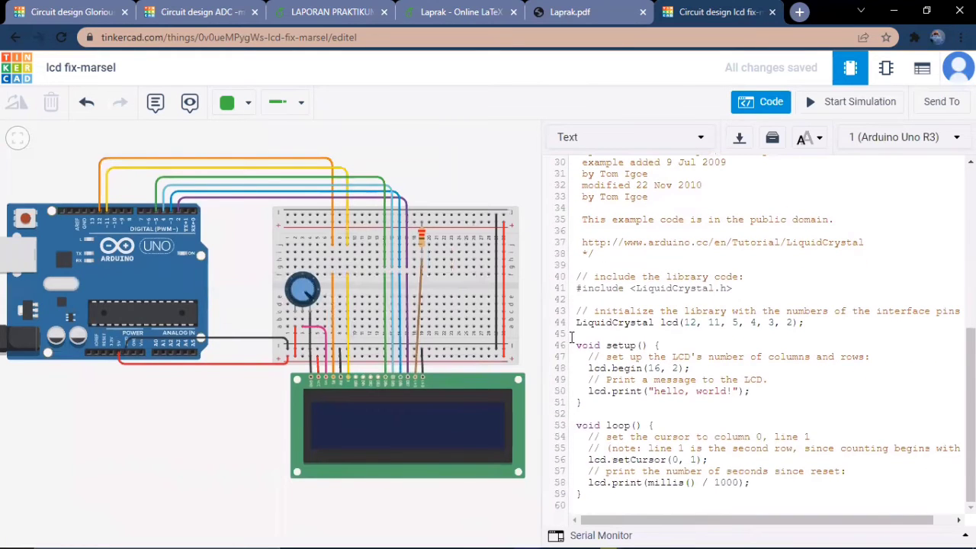
{"action": "scroll", "coordinate": [620, 275], "scroll_direction": "up", "scroll_amount": 5}
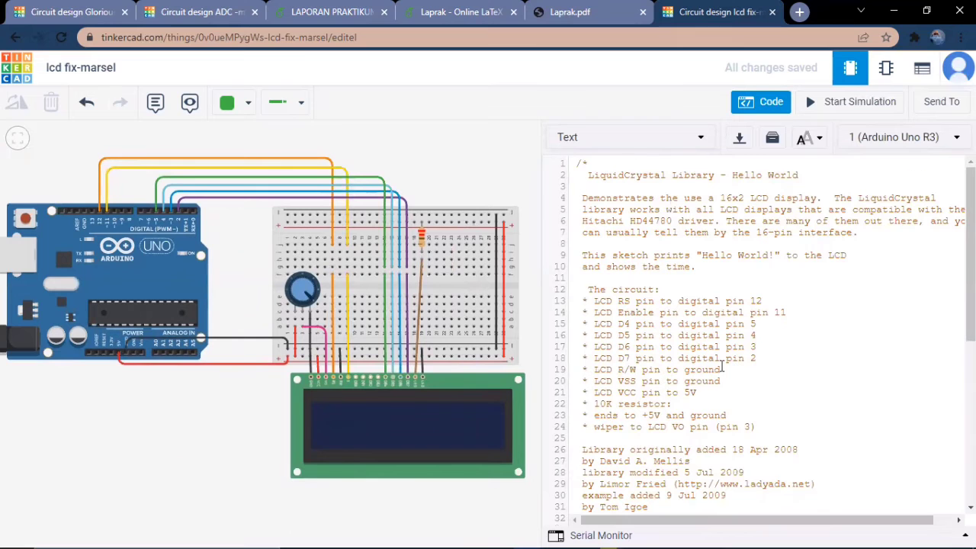
{"action": "scroll", "coordinate": [721, 368], "scroll_direction": "down", "scroll_amount": 4}
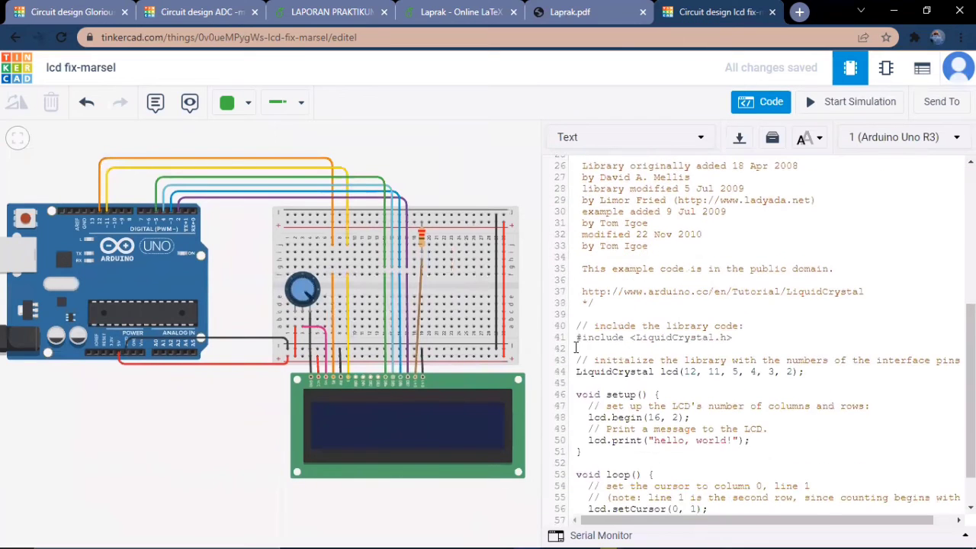
{"action": "scroll", "coordinate": [674, 317], "scroll_direction": "down", "scroll_amount": 1}
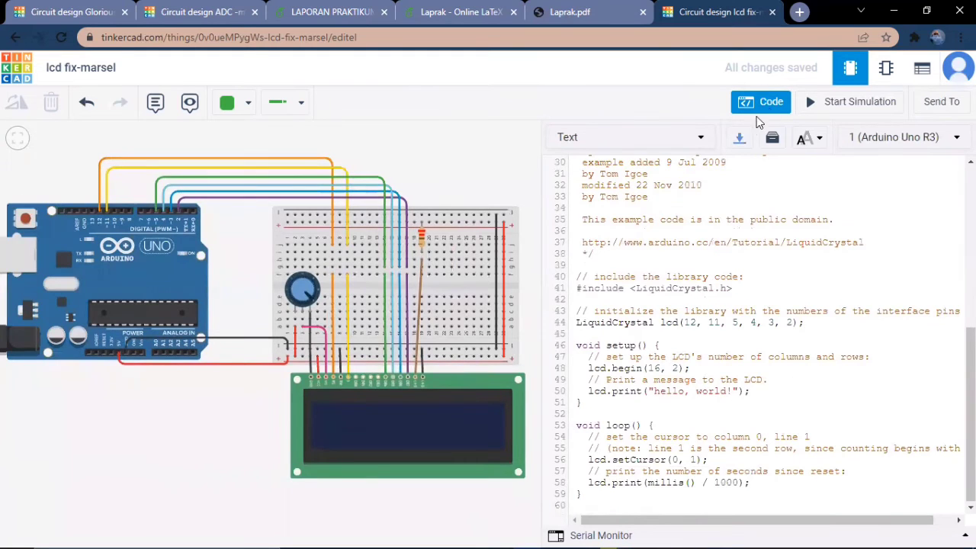
{"action": "left_click", "coordinate": [850, 103]}
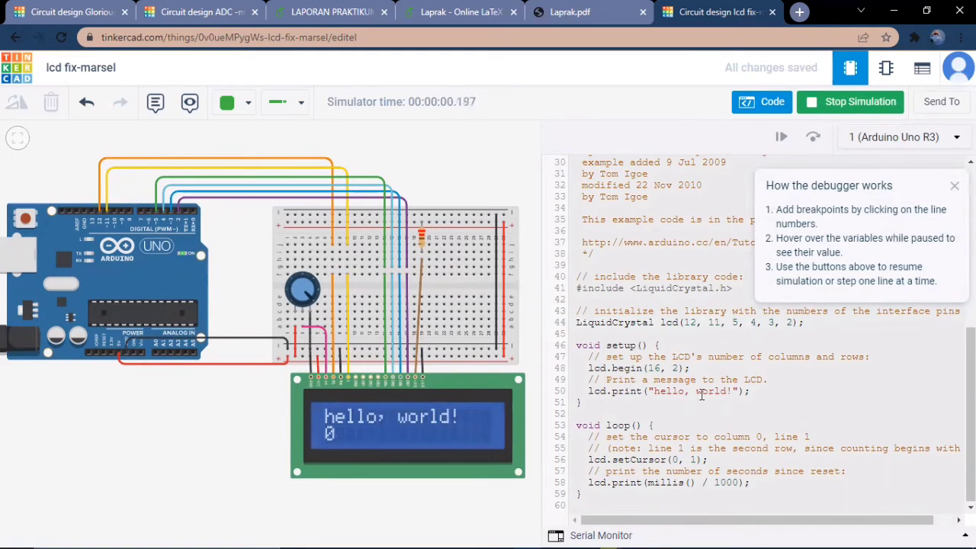
- Change the message printed in setup to "hello, fisika" and run the simulation with the edited code
{"action": "left_click", "coordinate": [726, 391]}
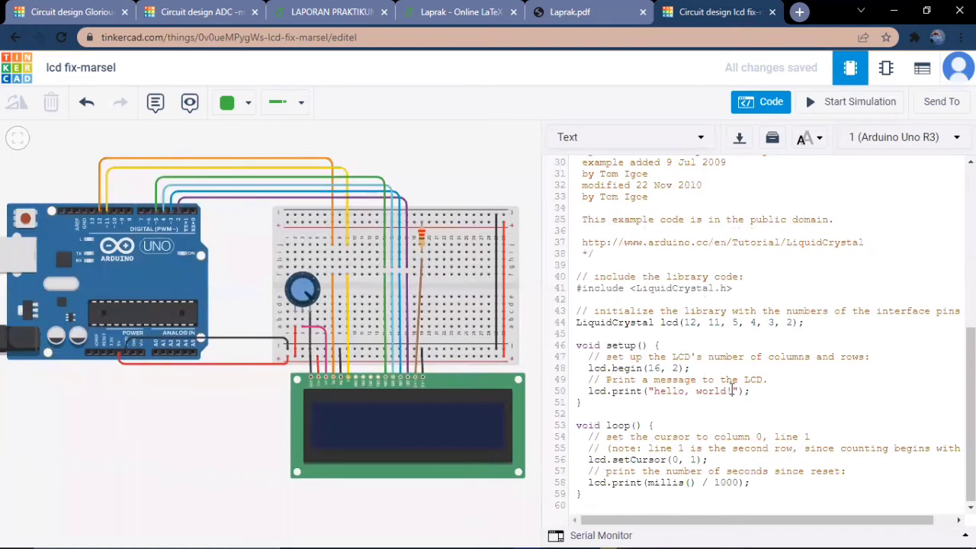
{"action": "key", "text": "BackSpace"}
{"action": "key", "text": "BackSpace"}
{"action": "key", "text": "BackSpace"}
{"action": "key", "text": "BackSpace"}
{"action": "key", "text": "BackSpace"}
{"action": "key", "text": "BackSpace"}
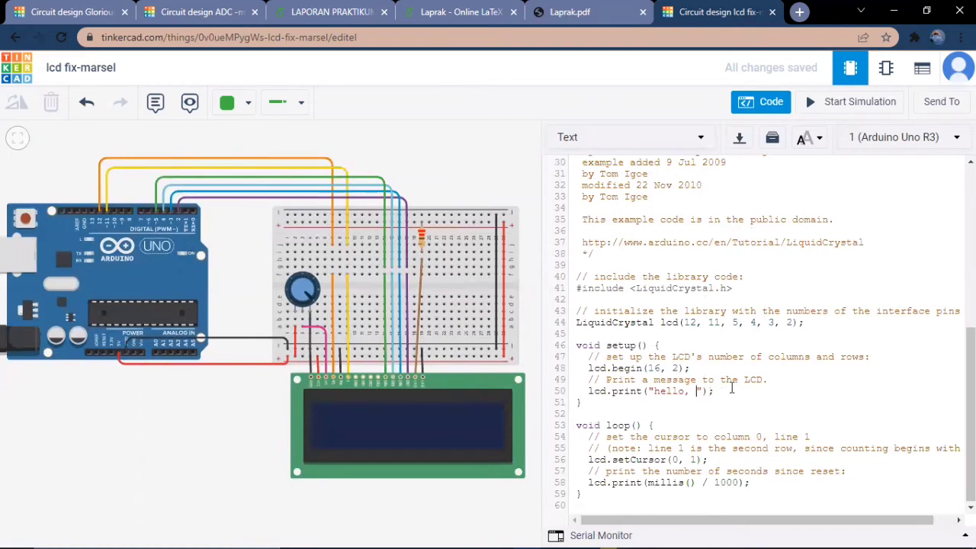
{"action": "type", "text": "fisika"}
{"action": "left_click", "coordinate": [852, 105]}
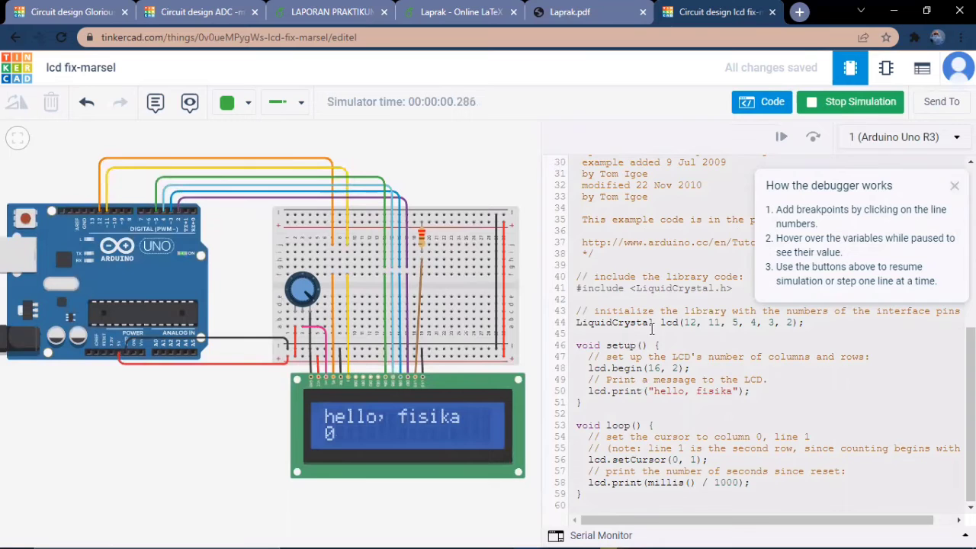
- Switch to the prakelan-marsel design and look over the Arduino Uno with its combined LCD and LDR circuits
{"action": "scroll", "coordinate": [775, 324], "scroll_direction": "up", "scroll_amount": 5}
{"action": "scroll", "coordinate": [770, 329], "scroll_direction": "up", "scroll_amount": 1}
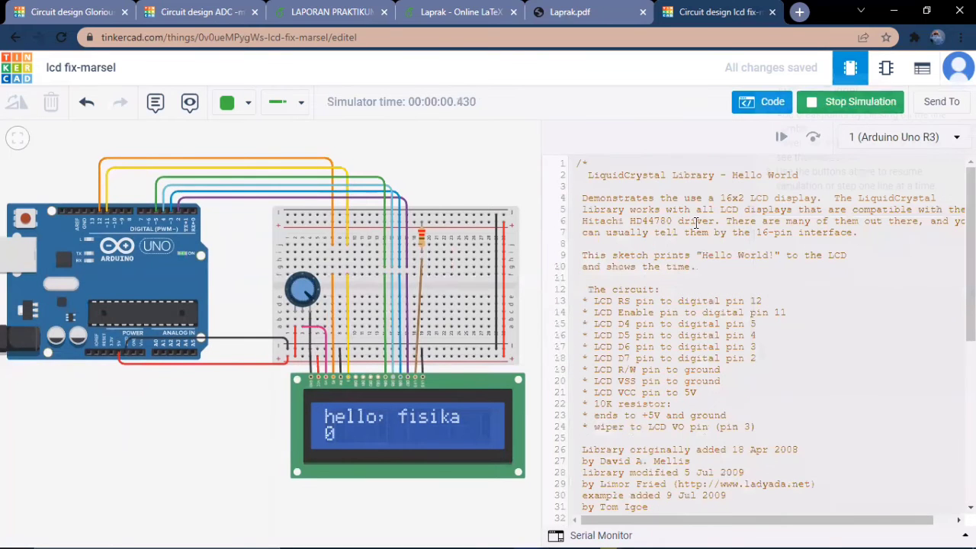
{"action": "left_click", "coordinate": [99, 12]}
{"action": "left_click", "coordinate": [132, 12]}
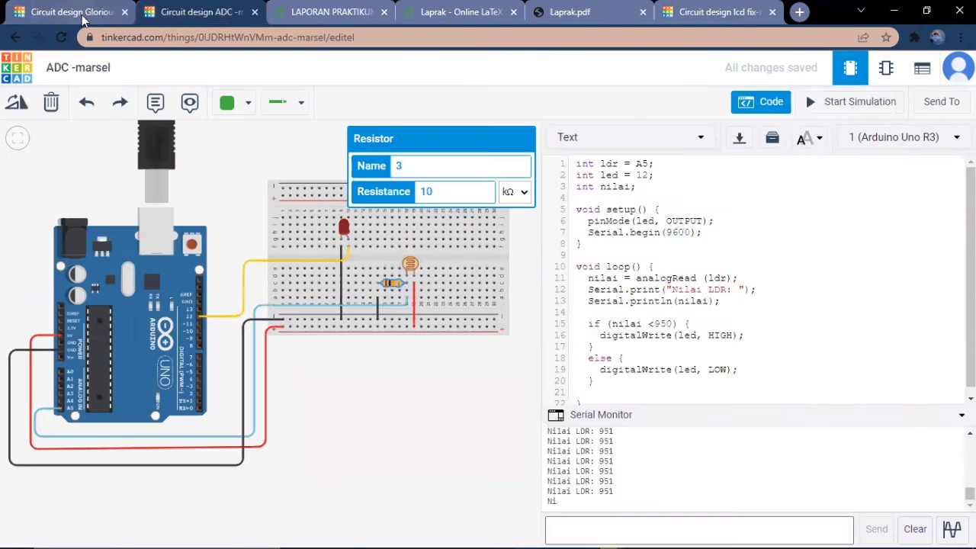
{"action": "left_click", "coordinate": [84, 19]}
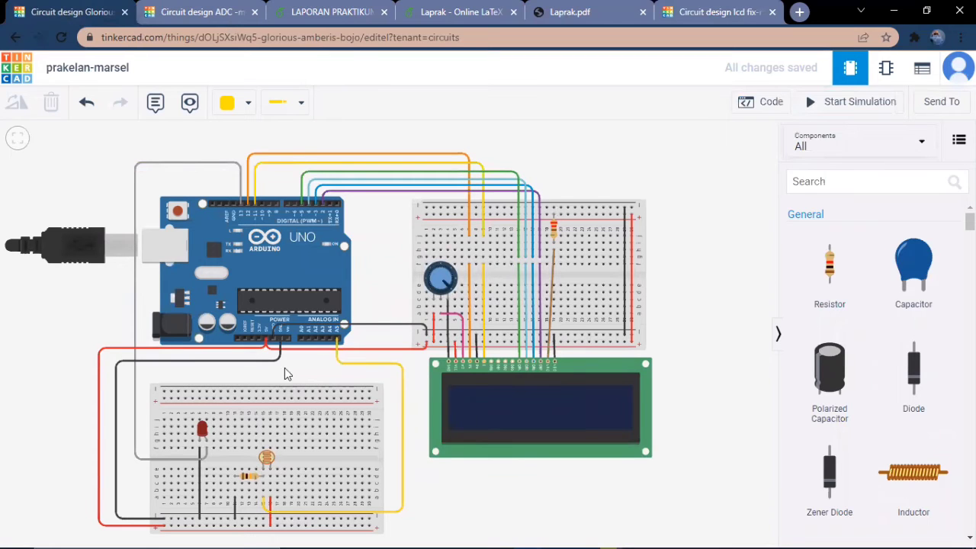
{"action": "left_click", "coordinate": [306, 242]}
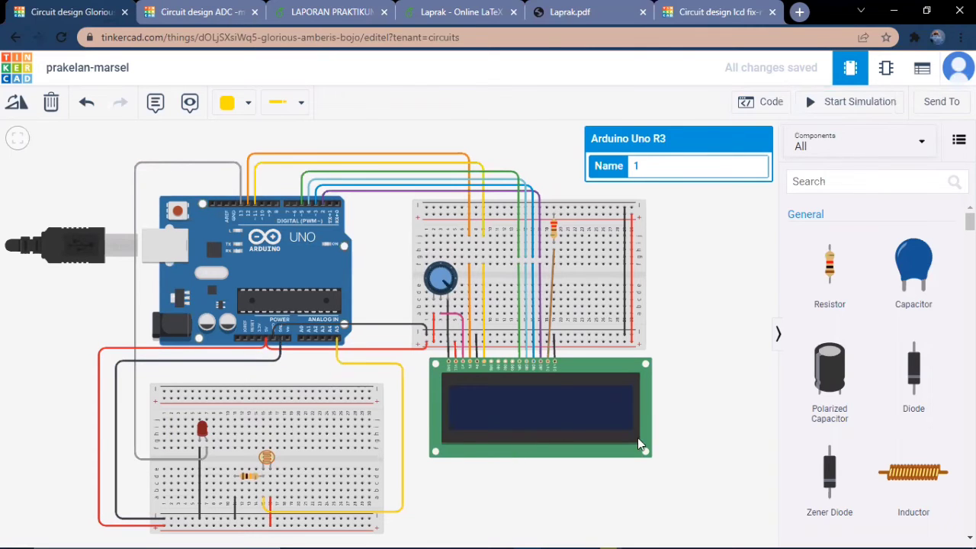
{"action": "left_click", "coordinate": [507, 488]}
{"action": "scroll", "coordinate": [501, 478], "scroll_direction": "up", "scroll_amount": 1}
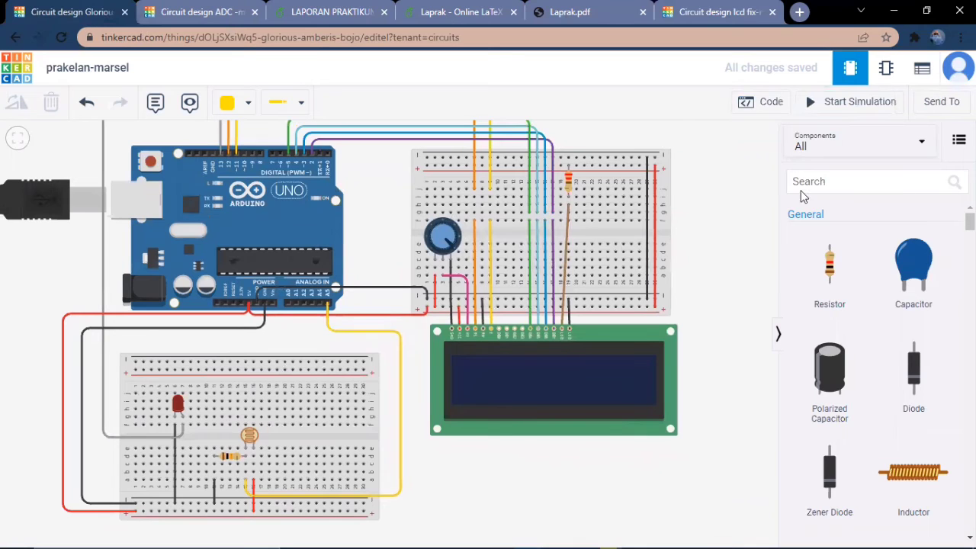
- Show the combined sketch and read from its header comments down to the ldr, led and nilai declarations
{"action": "left_click", "coordinate": [753, 107]}
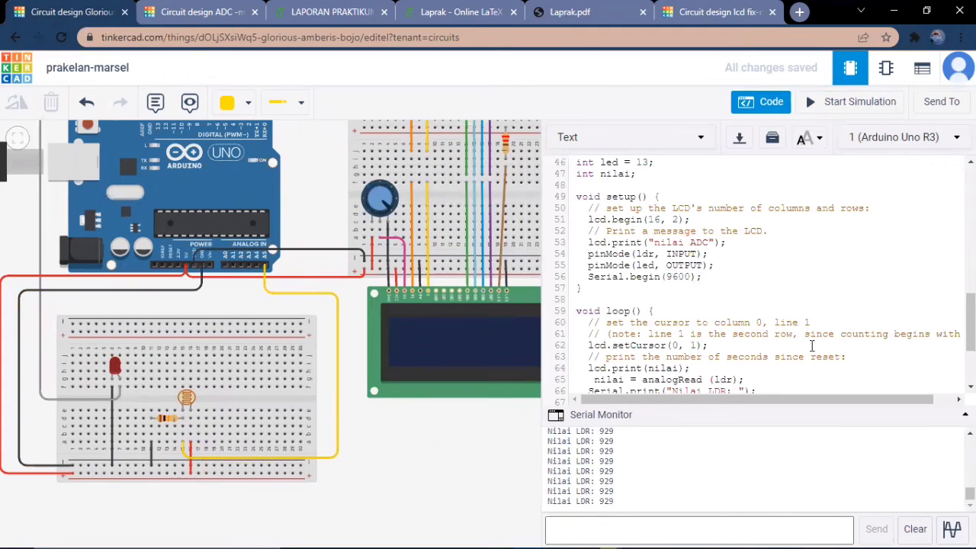
{"action": "scroll", "coordinate": [578, 303], "scroll_direction": "up", "scroll_amount": 7}
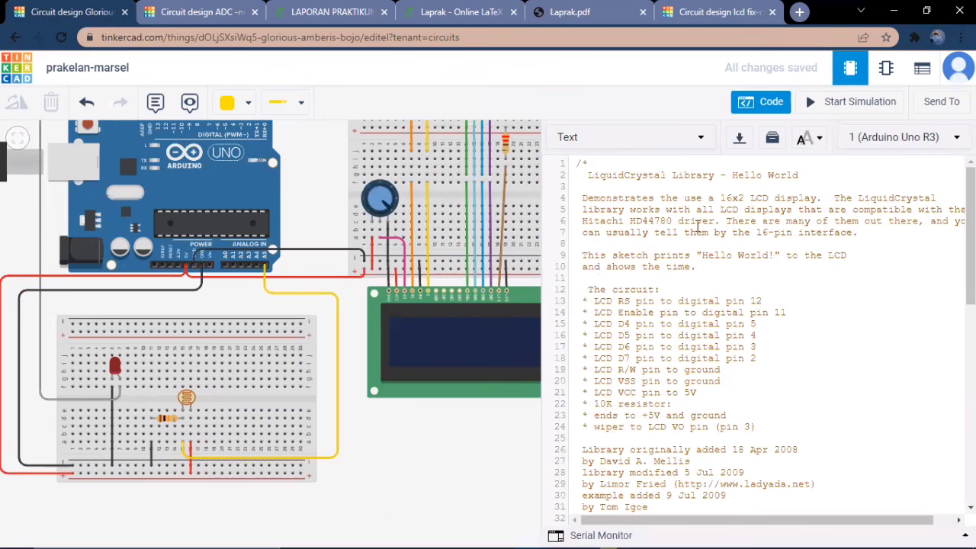
{"action": "scroll", "coordinate": [611, 363], "scroll_direction": "down", "scroll_amount": 3}
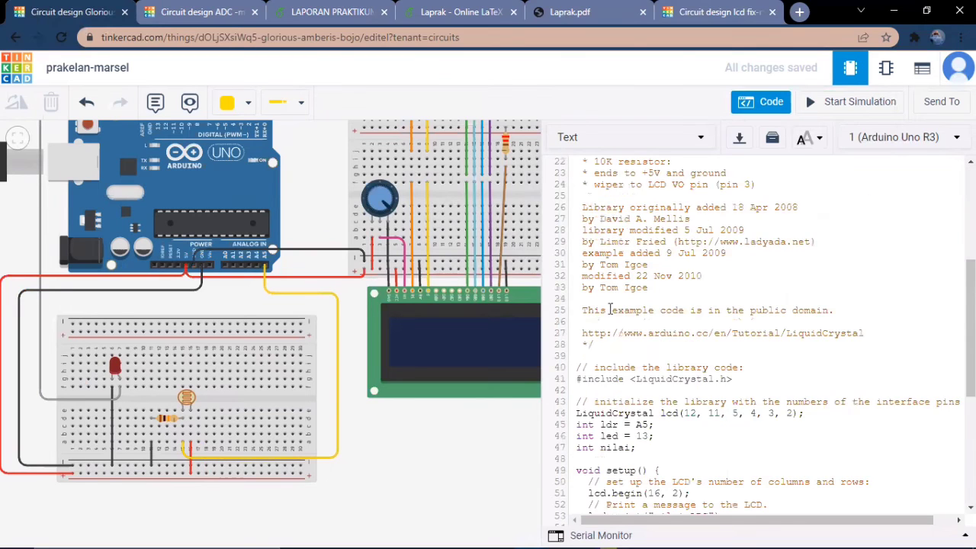
{"action": "scroll", "coordinate": [614, 317], "scroll_direction": "down", "scroll_amount": 3}
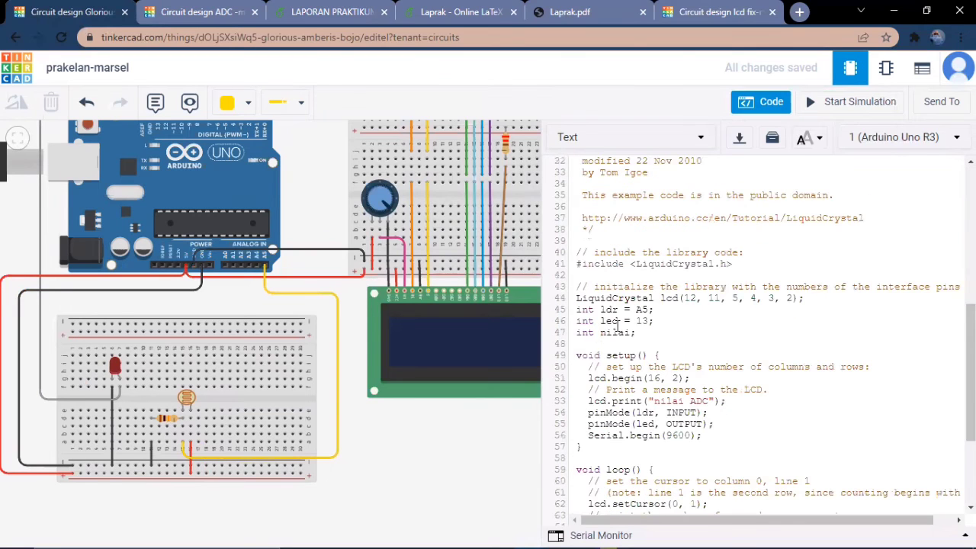
- Trace the LED's wire from the lower breadboard to the Arduino's digital pin 13
{"action": "left_click", "coordinate": [267, 346]}
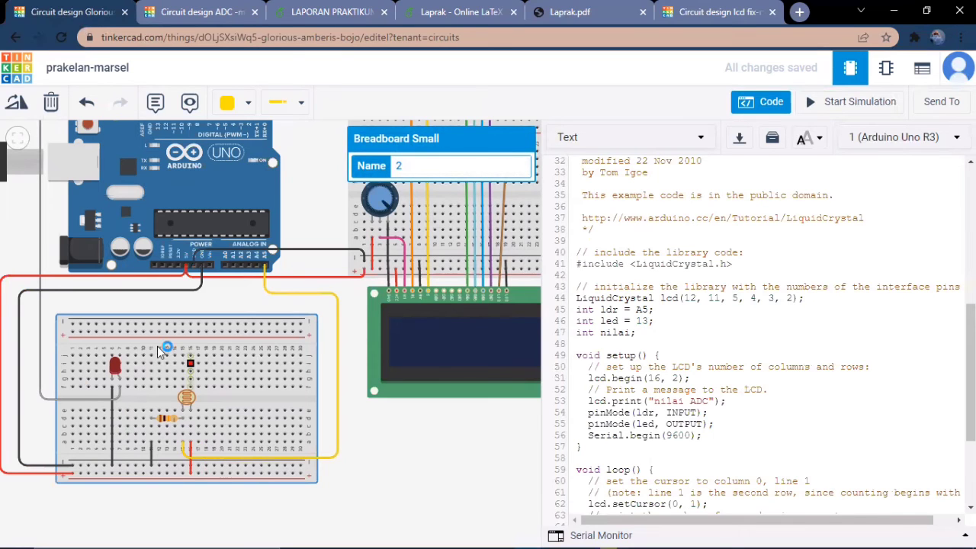
{"action": "scroll", "coordinate": [157, 346], "scroll_direction": "down", "scroll_amount": 2}
{"action": "left_click", "coordinate": [155, 146]}
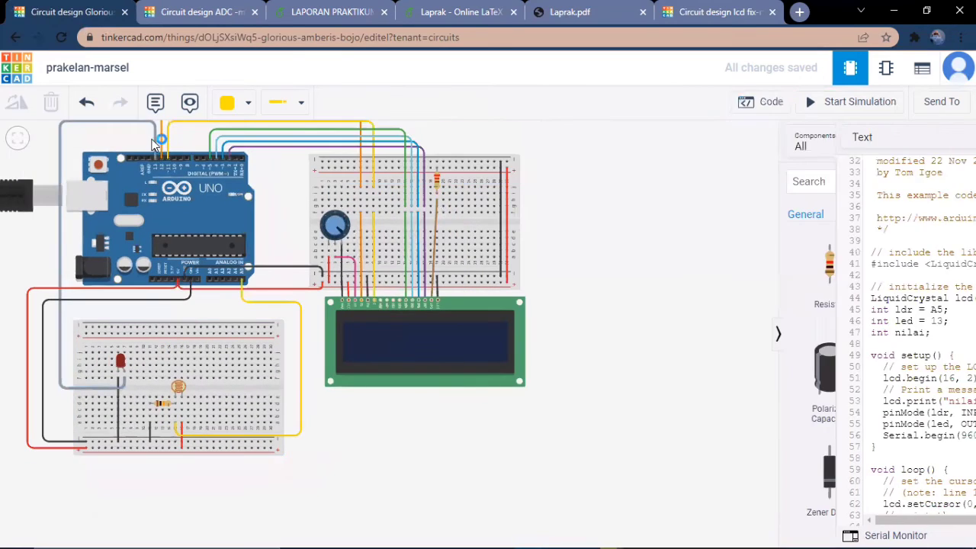
{"action": "left_click", "coordinate": [155, 162]}
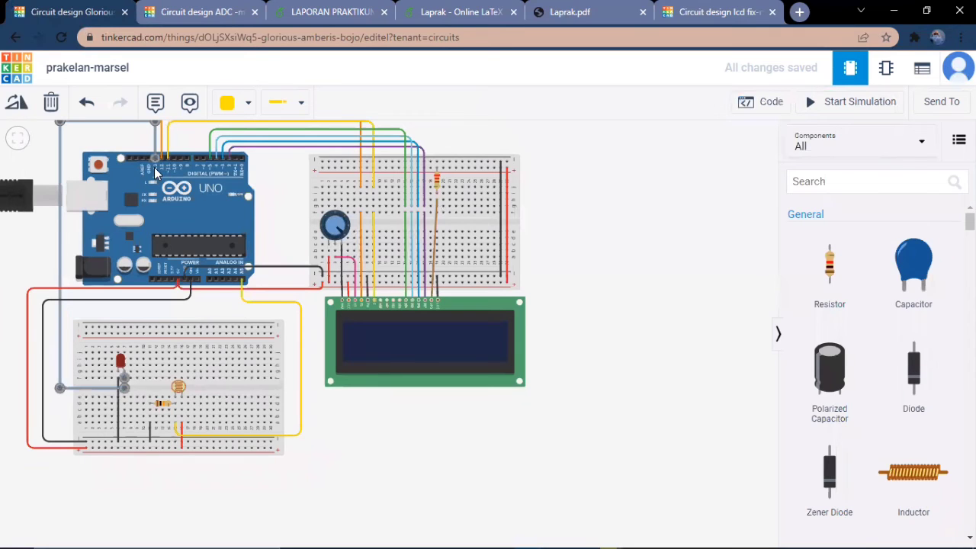
- Reopen the sketch and read its setup and loop functions, including the pinMode lines and the LED condition
{"action": "left_click", "coordinate": [756, 103]}
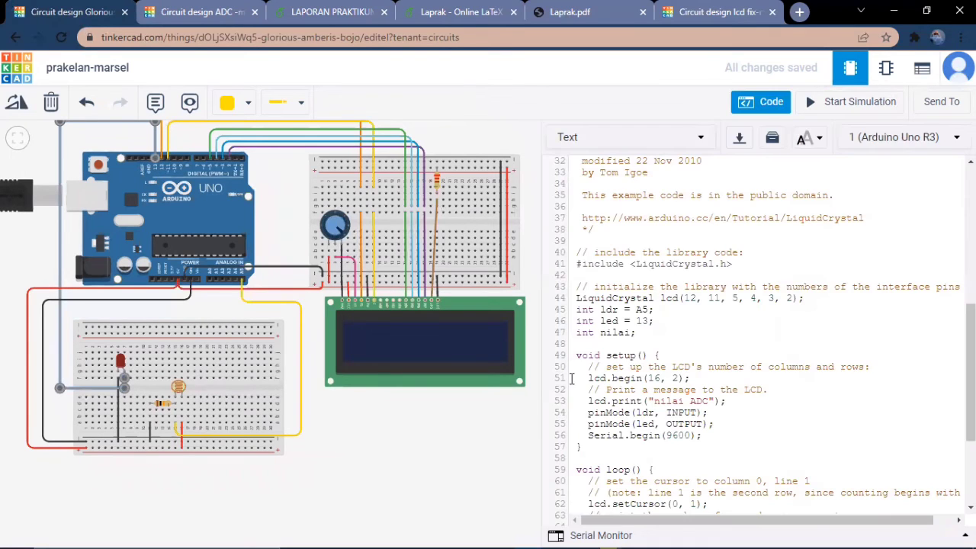
{"action": "scroll", "coordinate": [669, 372], "scroll_direction": "down", "scroll_amount": 2}
{"action": "scroll", "coordinate": [685, 257], "scroll_direction": "down", "scroll_amount": 1}
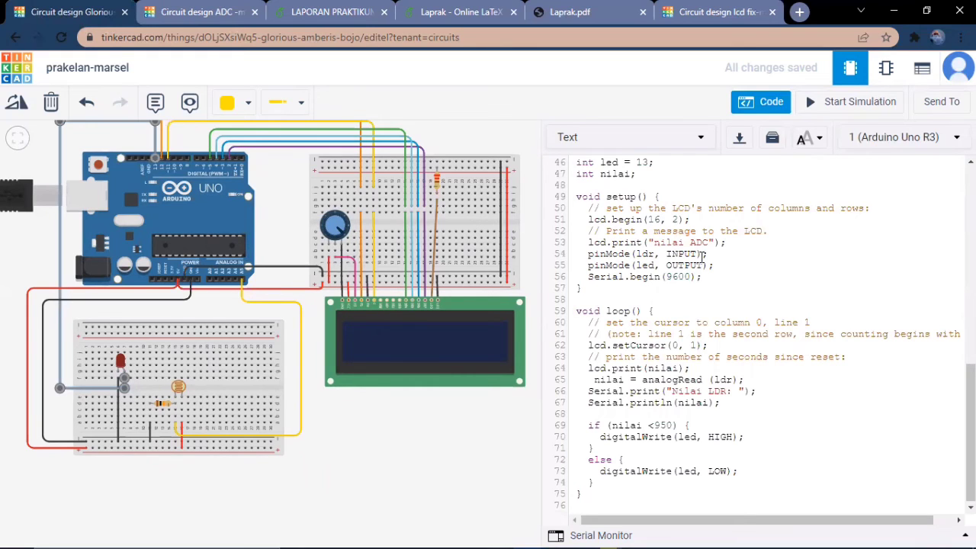
{"action": "left_click", "coordinate": [695, 254]}
- Open the Serial Monitor, start the simulation and raise the photoresistor's light level to about mid-range
{"action": "left_click", "coordinate": [838, 536]}
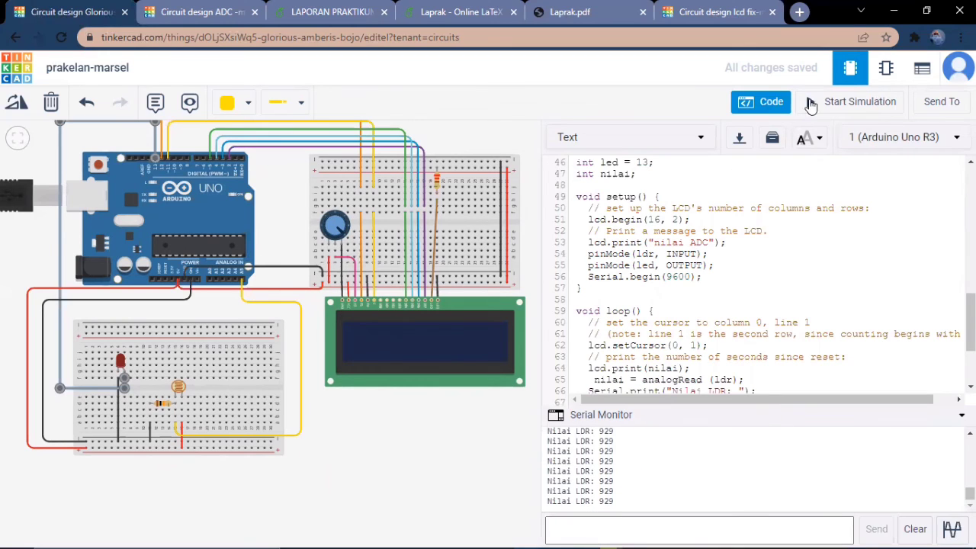
{"action": "left_click", "coordinate": [829, 102]}
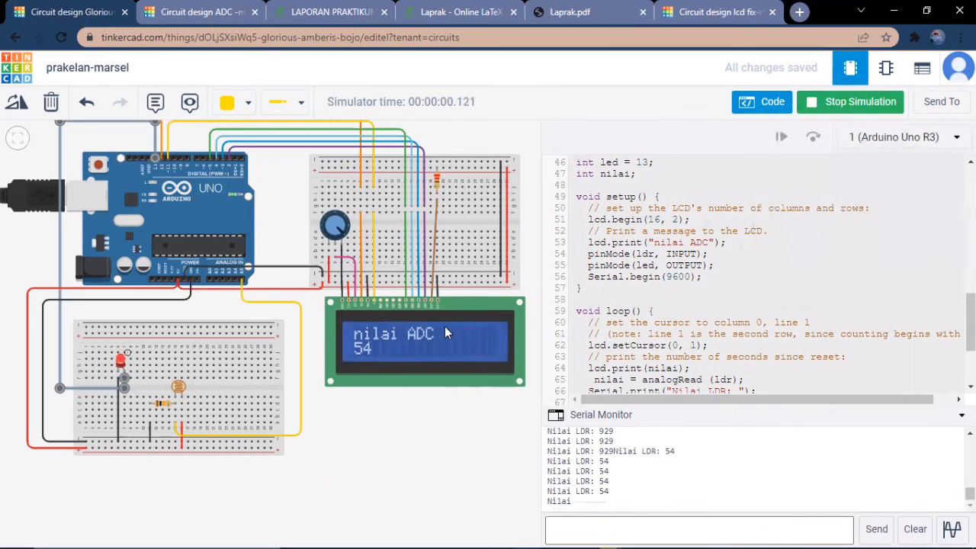
{"action": "left_click", "coordinate": [177, 386]}
{"action": "left_click_drag", "start_coordinate": [162, 374], "coordinate": [176, 375]}
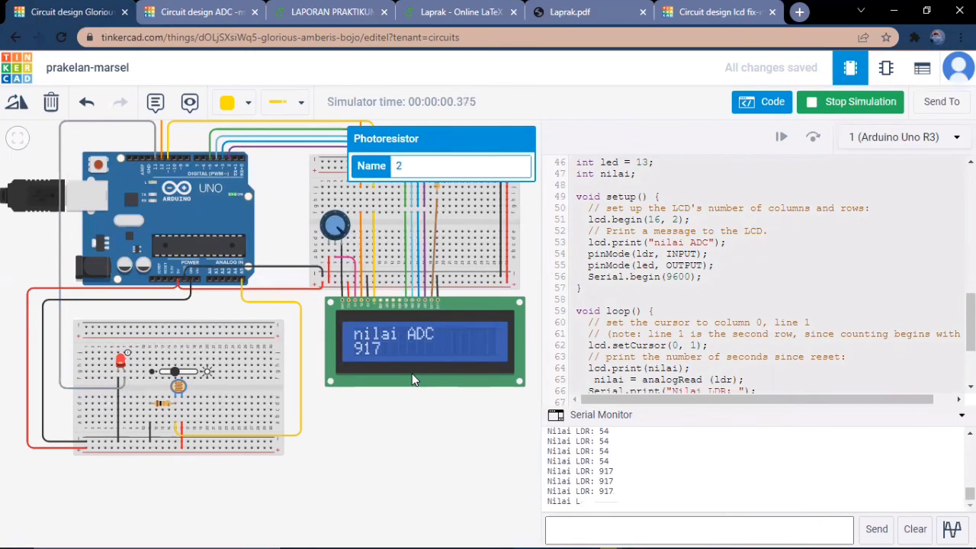
- Vary the photoresistor's light level between about mid-range and maximum to test the LED and LCD response, ending at maximum, and stop the simulation
{"action": "left_click_drag", "start_coordinate": [189, 373], "coordinate": [194, 370]}
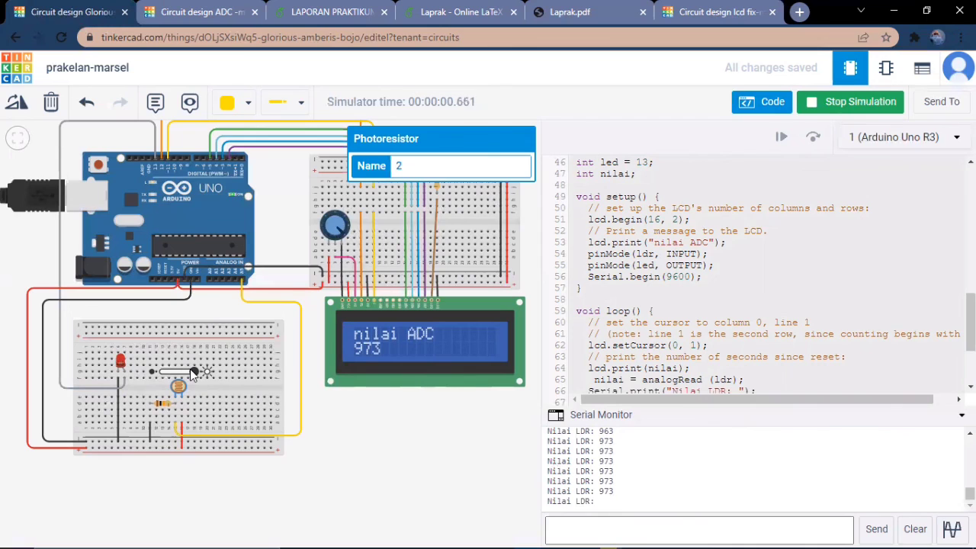
{"action": "left_click_drag", "start_coordinate": [190, 373], "coordinate": [186, 374]}
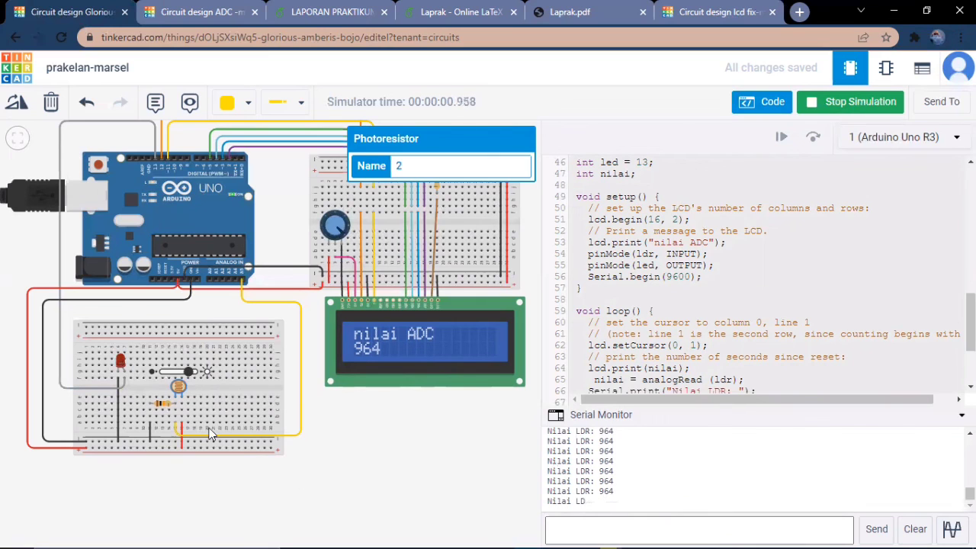
{"action": "left_click_drag", "start_coordinate": [189, 372], "coordinate": [181, 371]}
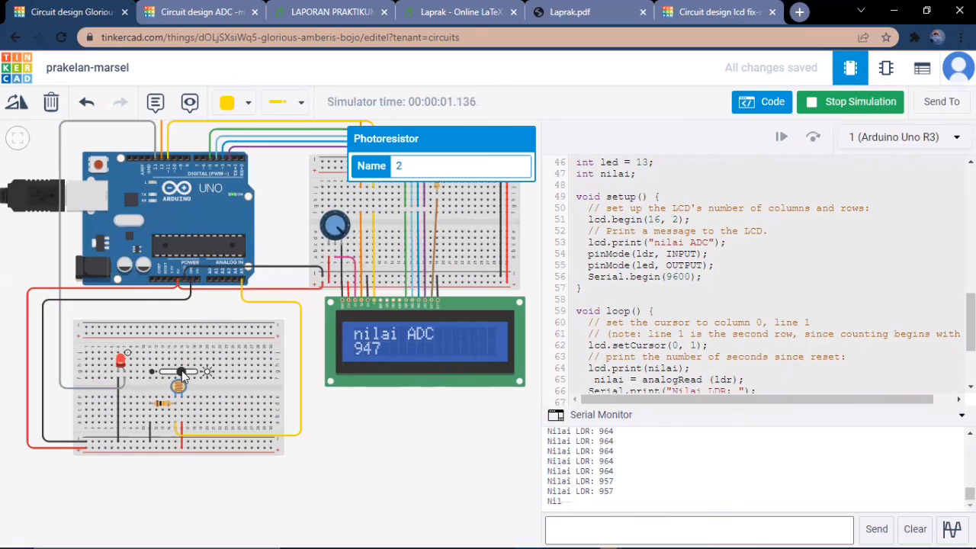
{"action": "left_click_drag", "start_coordinate": [182, 371], "coordinate": [175, 372]}
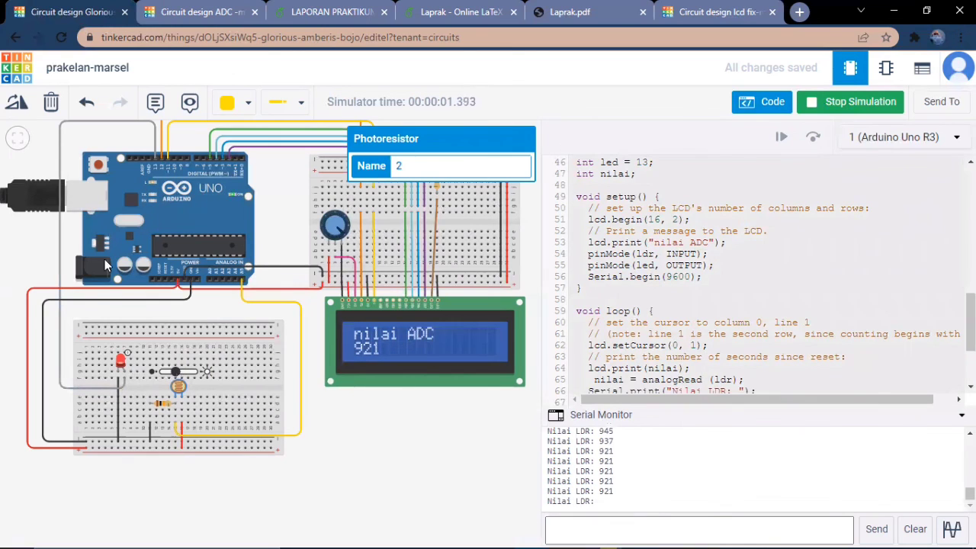
{"action": "left_click_drag", "start_coordinate": [173, 372], "coordinate": [197, 371]}
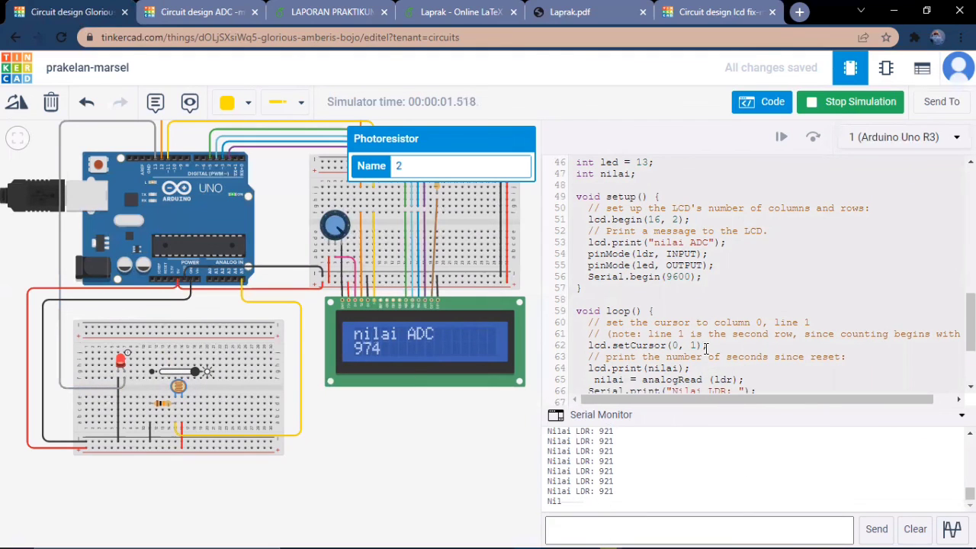
{"action": "scroll", "coordinate": [710, 320], "scroll_direction": "down", "scroll_amount": 3}
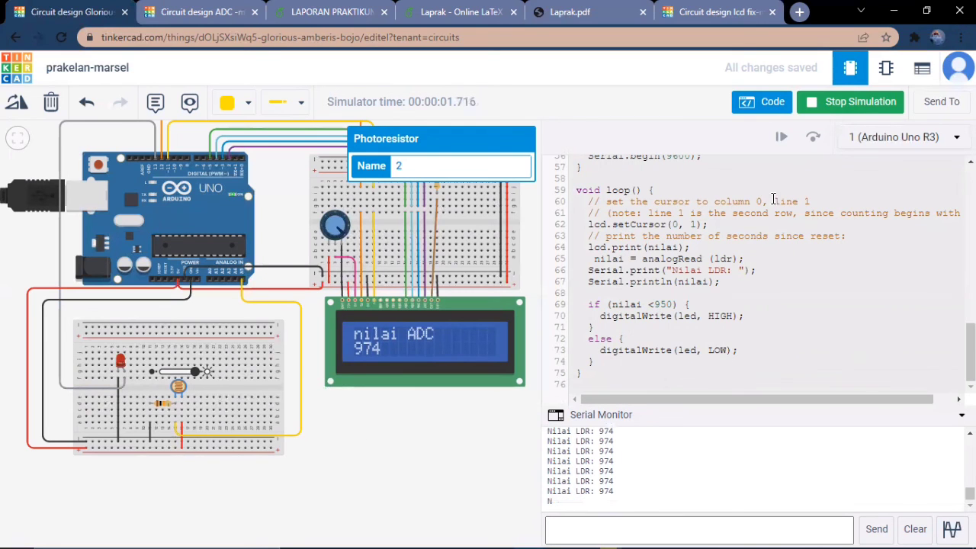
{"action": "left_click", "coordinate": [861, 107]}
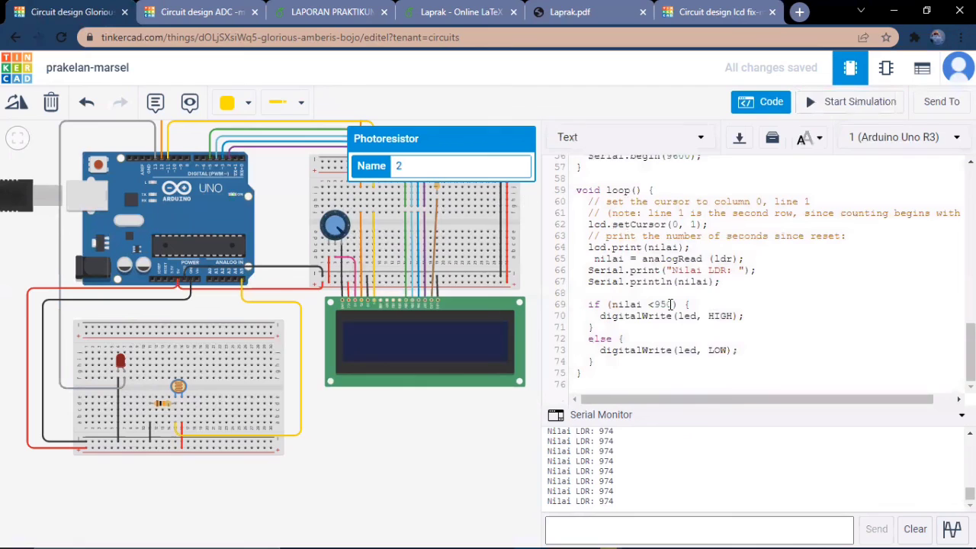